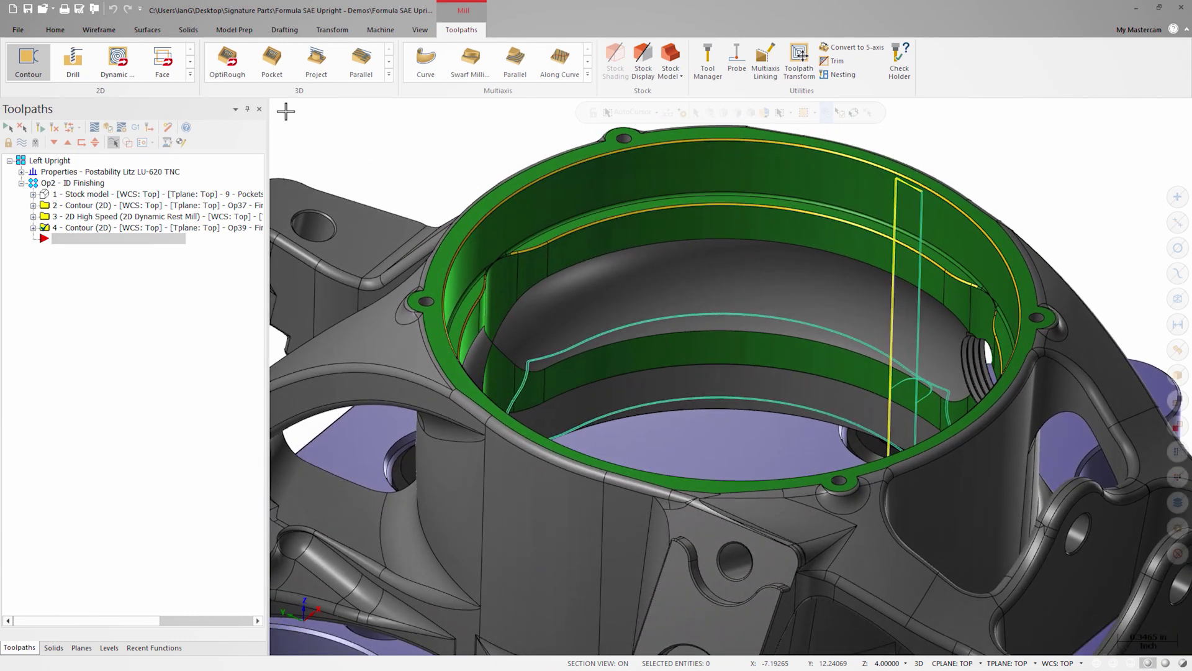
Start a contour toolpath and chain the inner bore chamfer edge fully around with Branches forward.
left_click(33, 62)
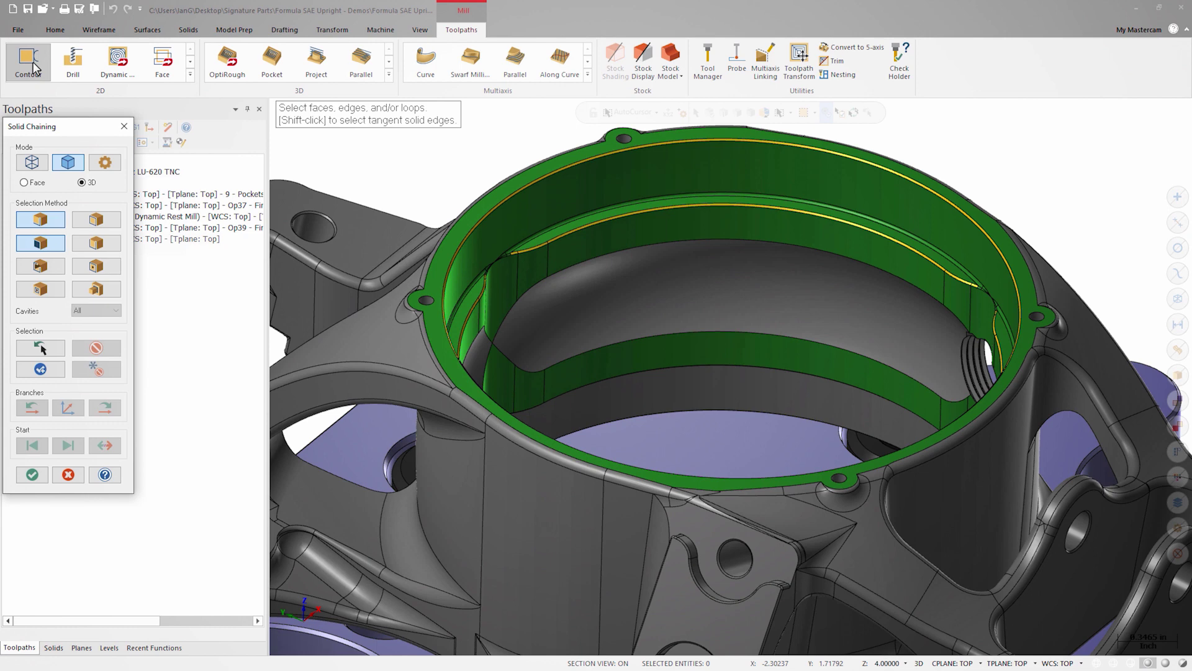
scroll(899, 282, "up", 6)
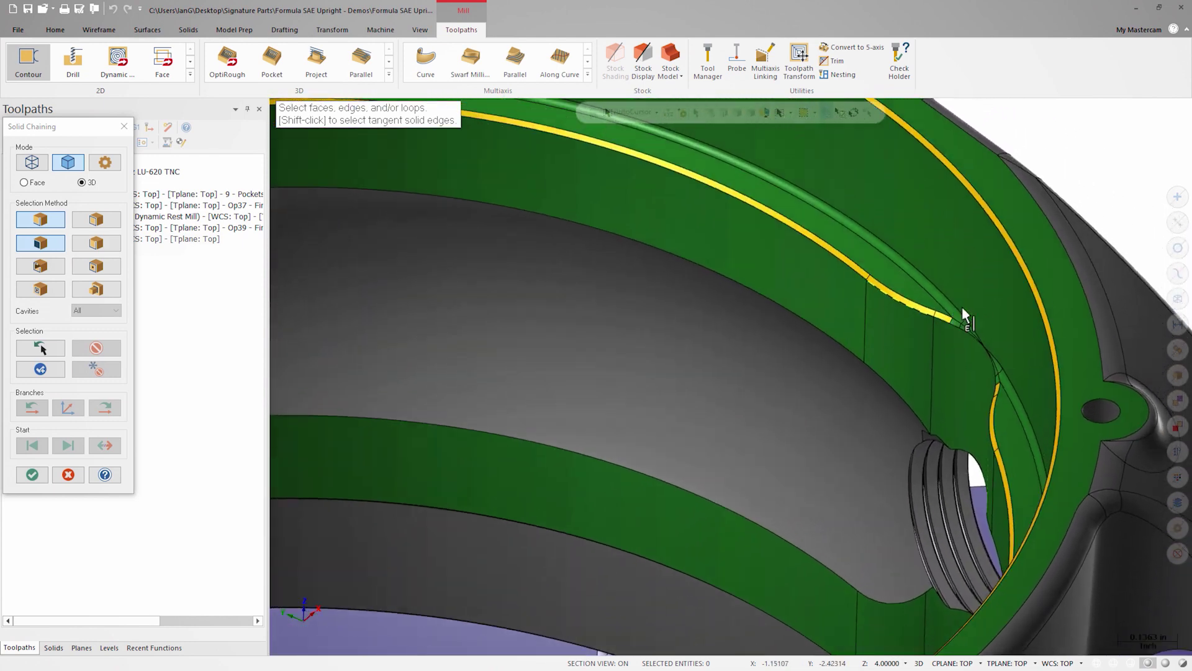
middle_click_drag(964, 316, 923, 375)
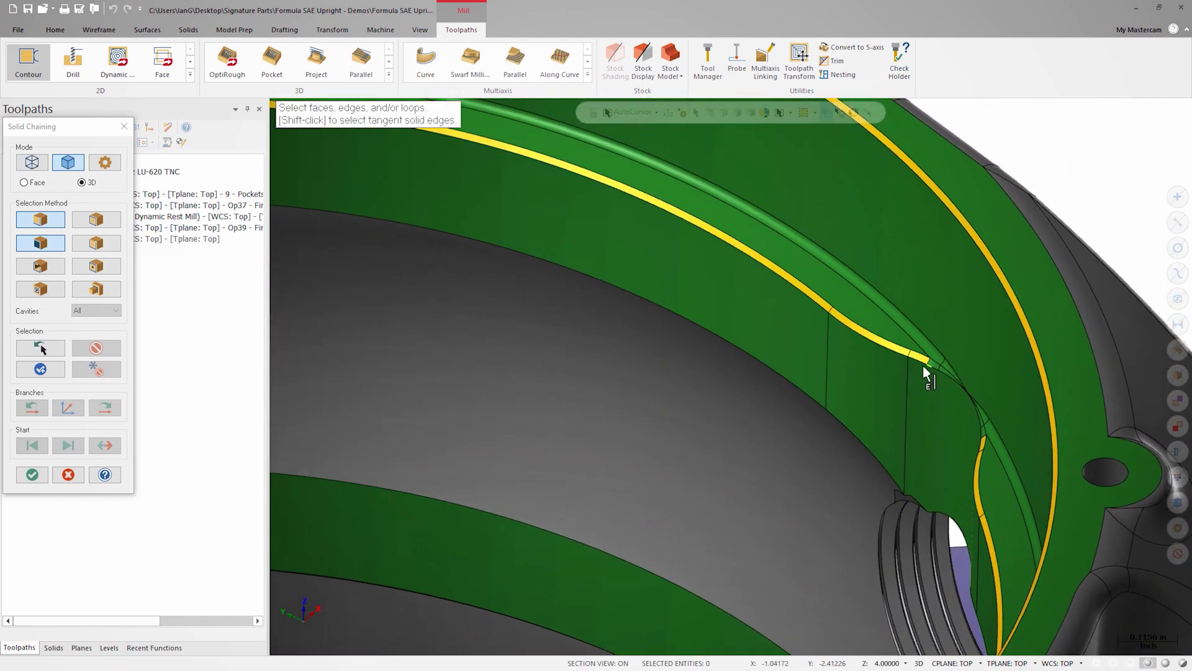
left_click(920, 366)
scroll(826, 412, "down", 6)
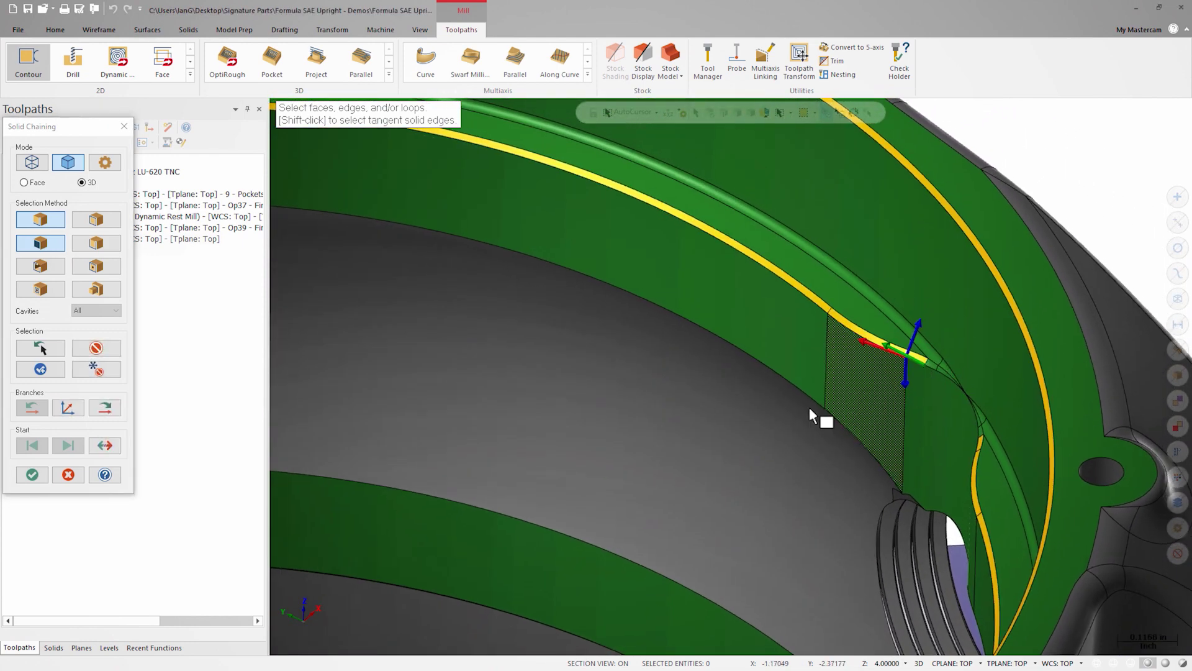
scroll(643, 419, "down", 2)
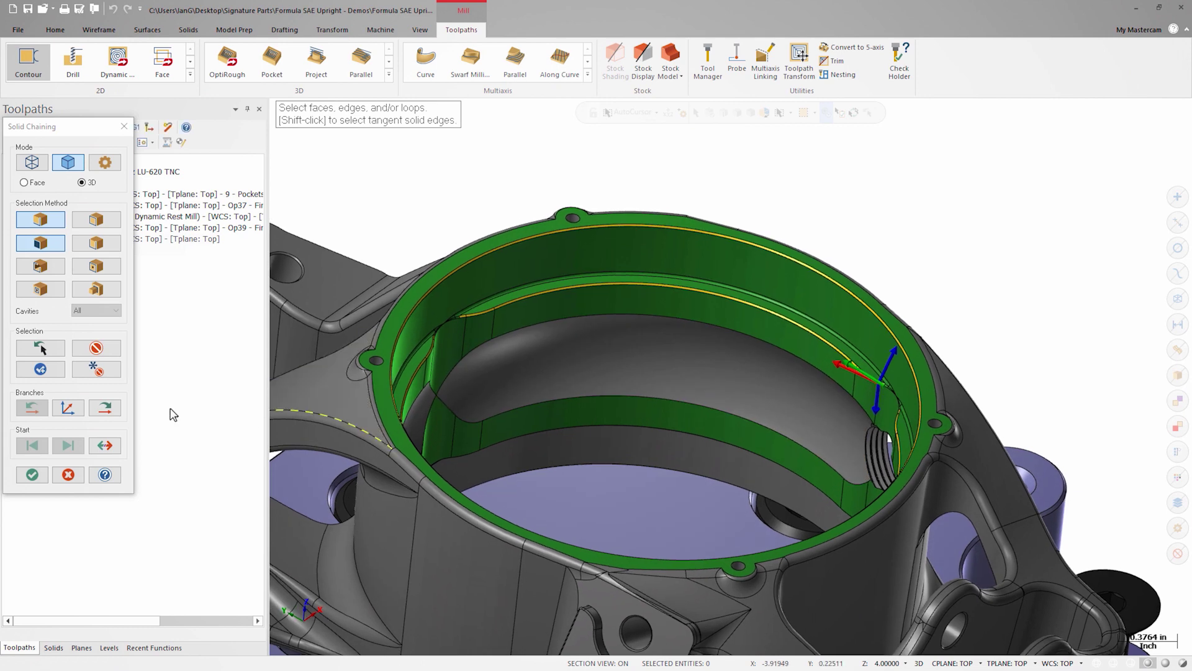
left_click(112, 412)
left_click(106, 407)
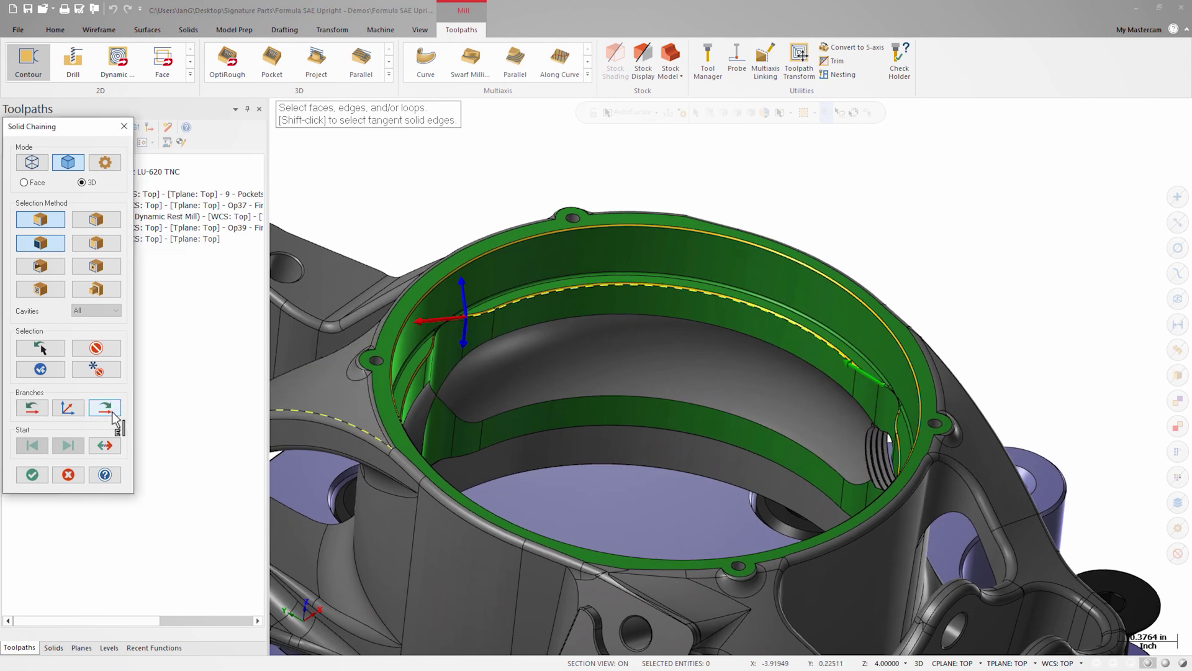
left_click(32, 475)
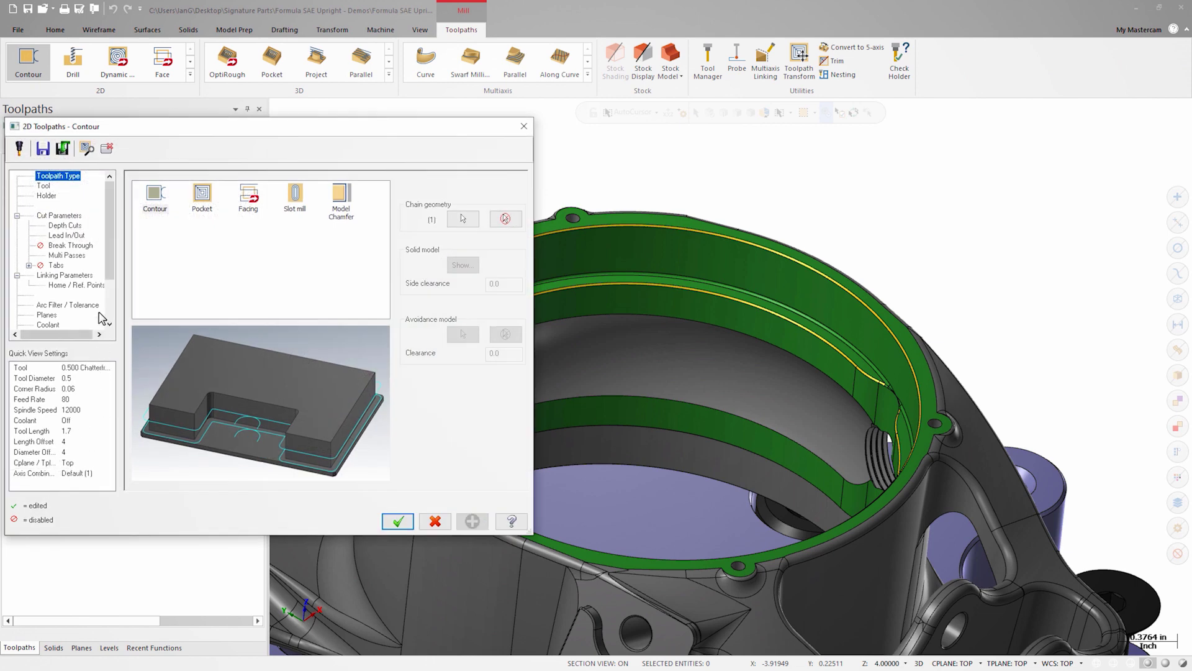
Assign the 0.250 Chamfer tool and turn off depth cuts and multi passes.
left_click(44, 185)
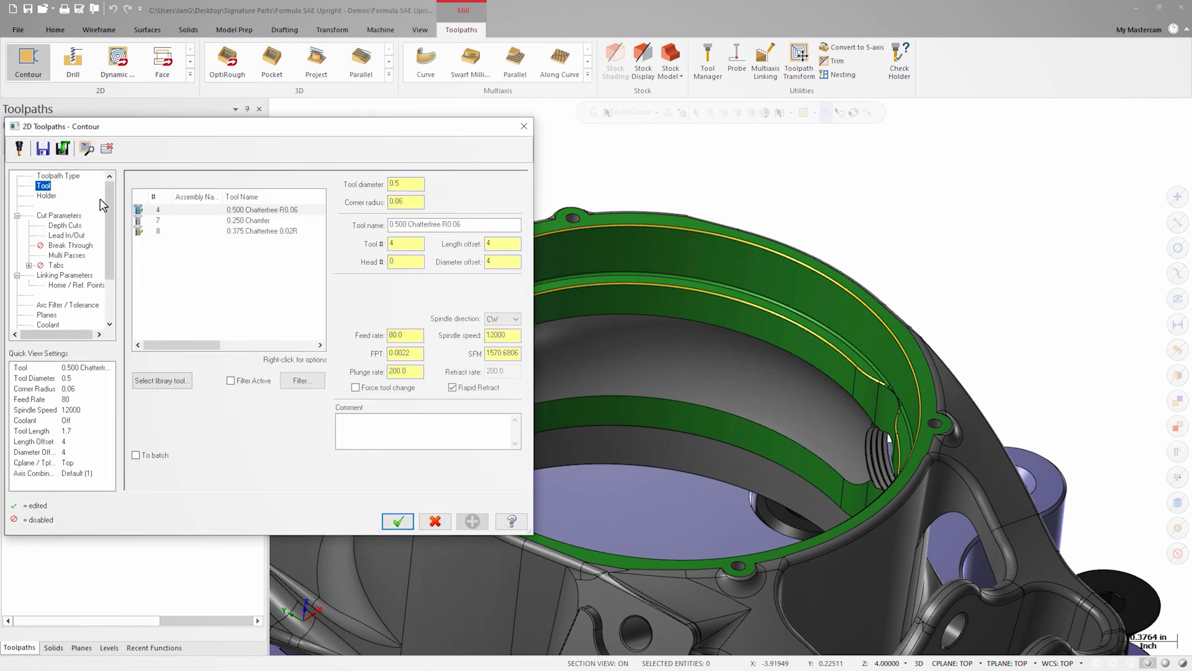
left_click(153, 221)
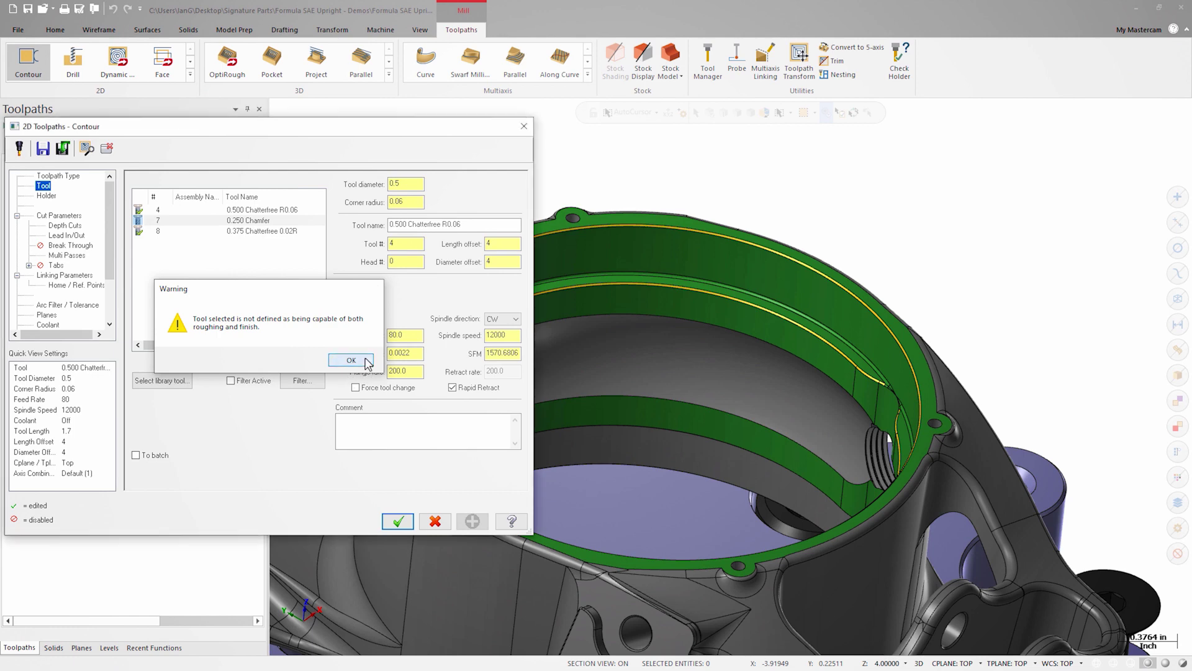
left_click(365, 359)
left_click(74, 226)
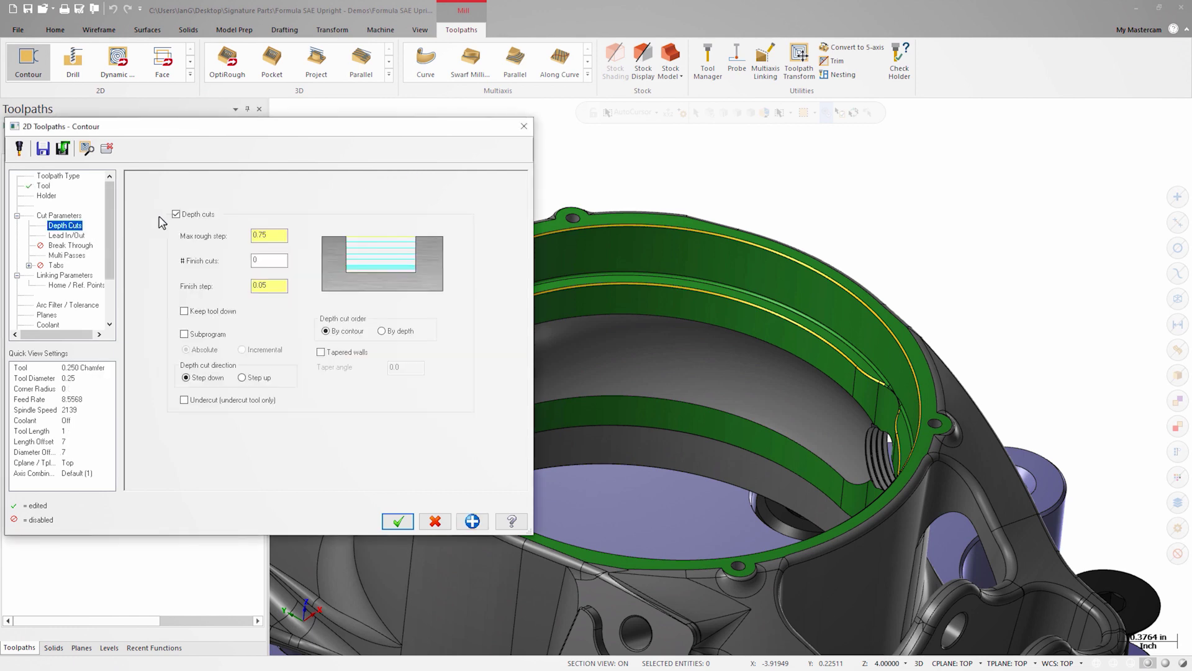
left_click(176, 214)
left_click(81, 256)
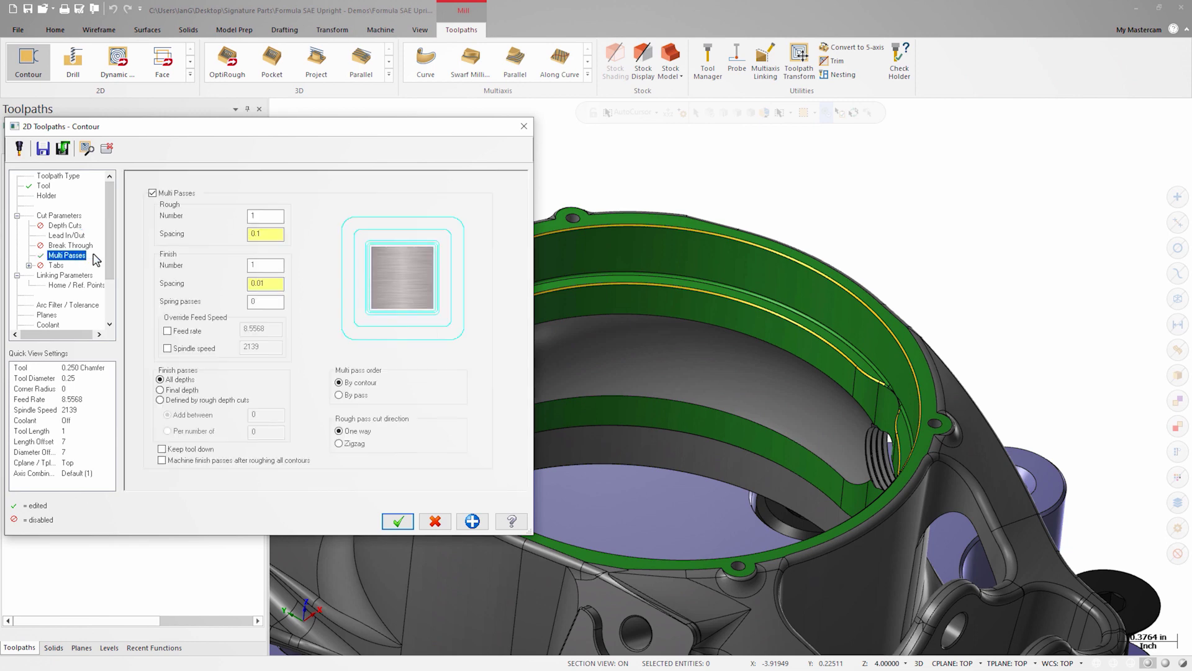
left_click(152, 193)
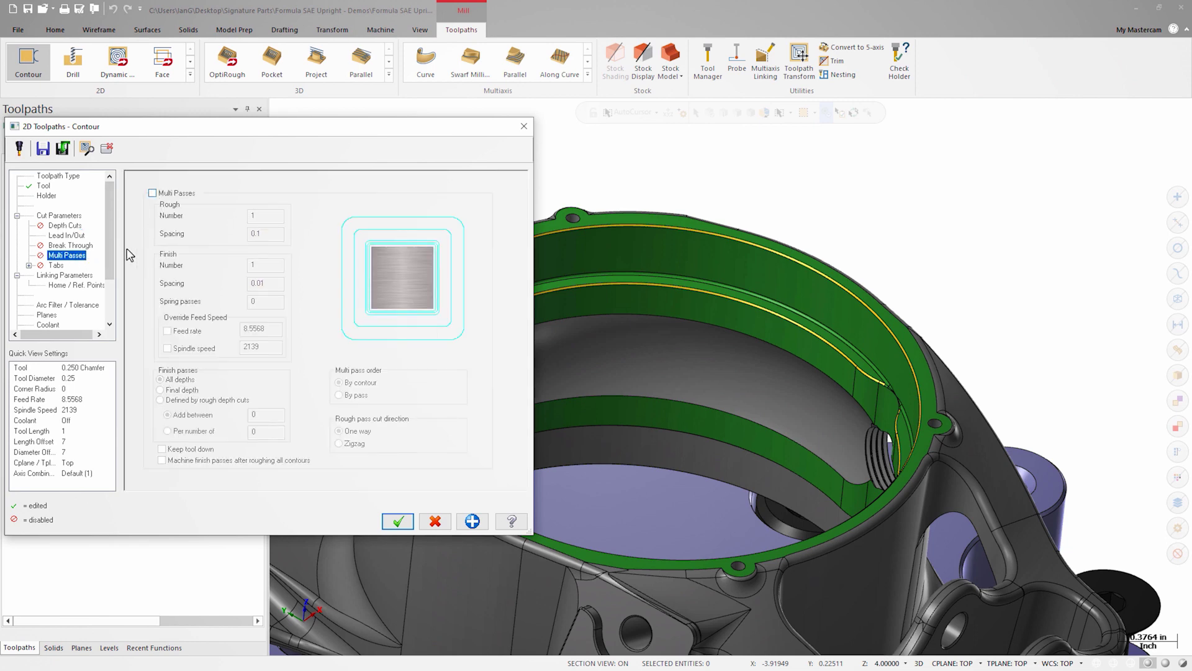
Set the linking depth to 1.581299 by picking a point on the chamfer edge.
left_click(83, 276)
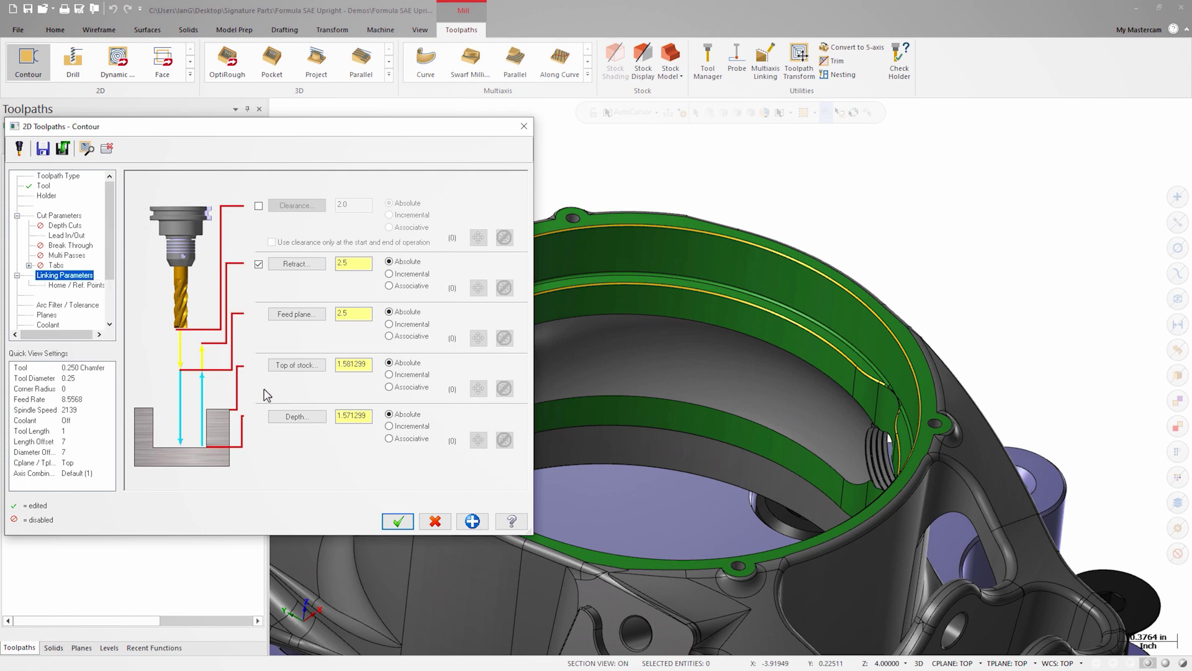
left_click(291, 416)
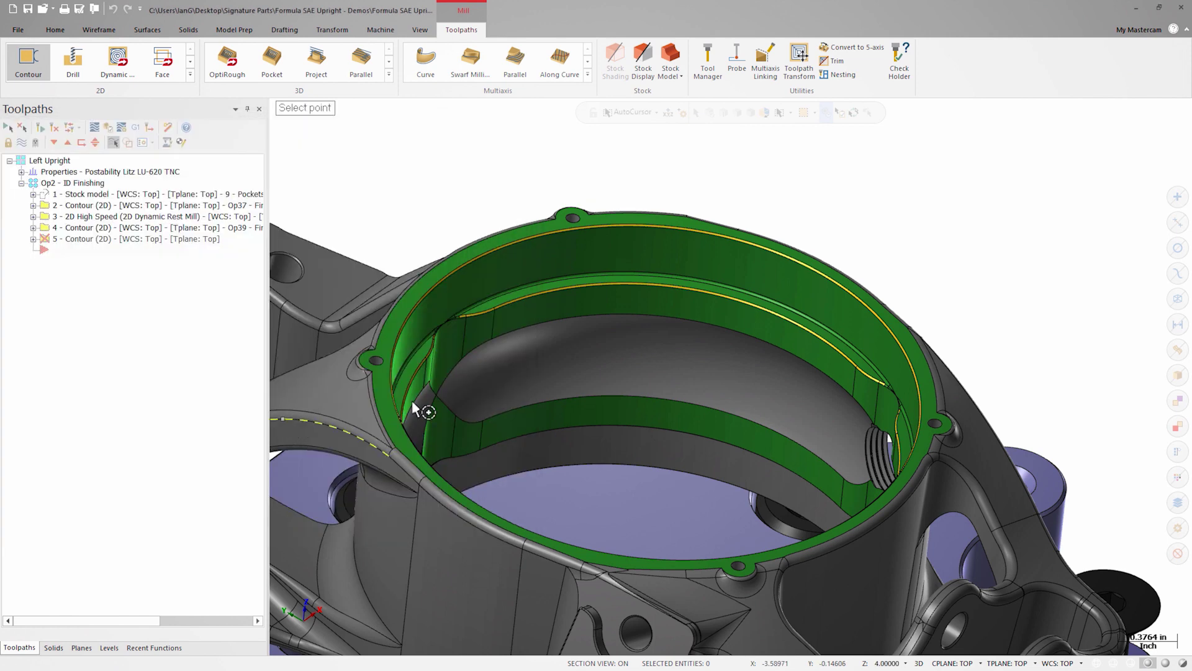
scroll(681, 380, "up", 3)
scroll(681, 380, "up", 6)
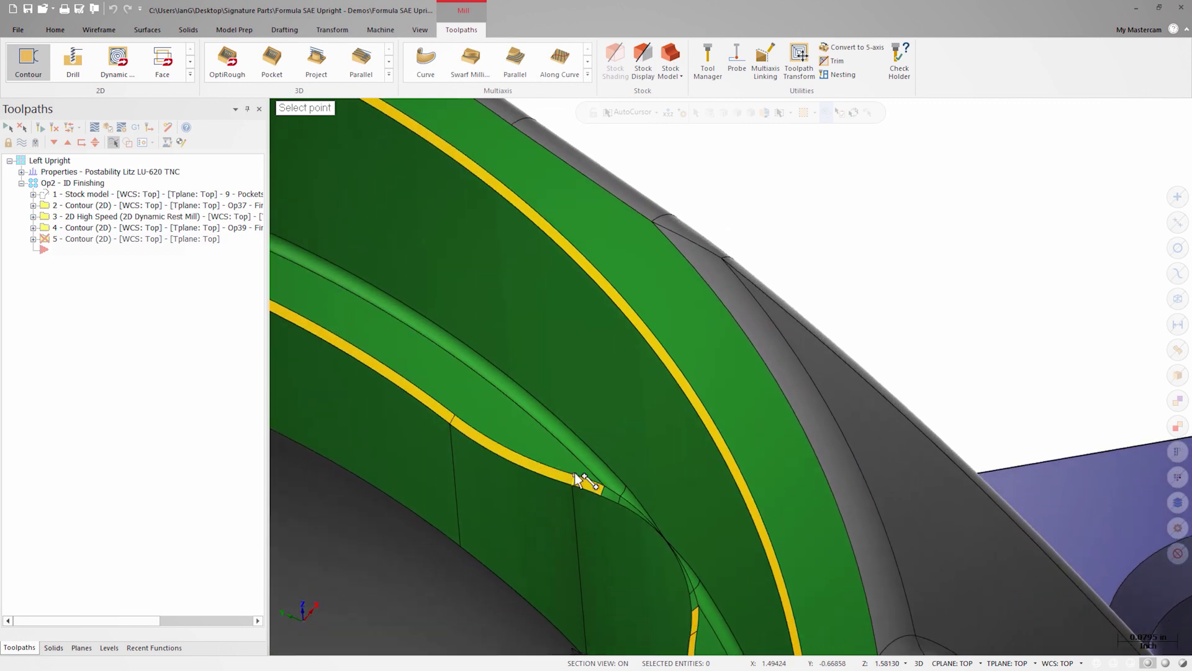
left_click(577, 478)
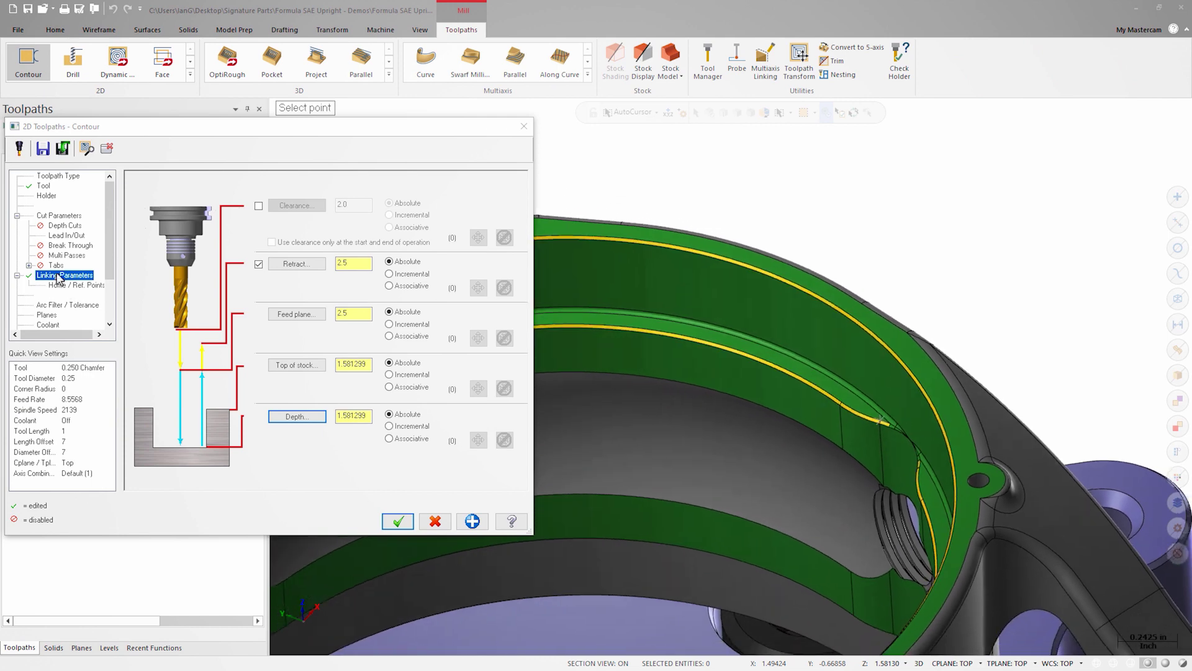
Leave 0 stock on walls and set the contour type to 2D chamfer.
left_click(60, 216)
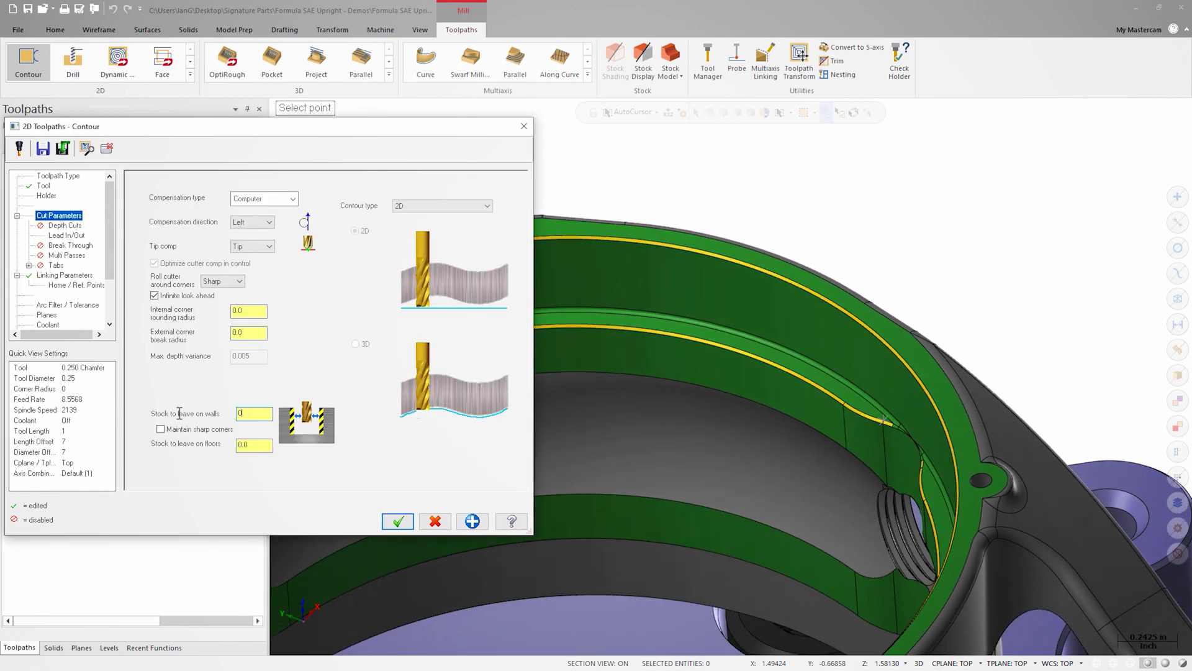
key("Return")
left_click(428, 206)
left_click(424, 225)
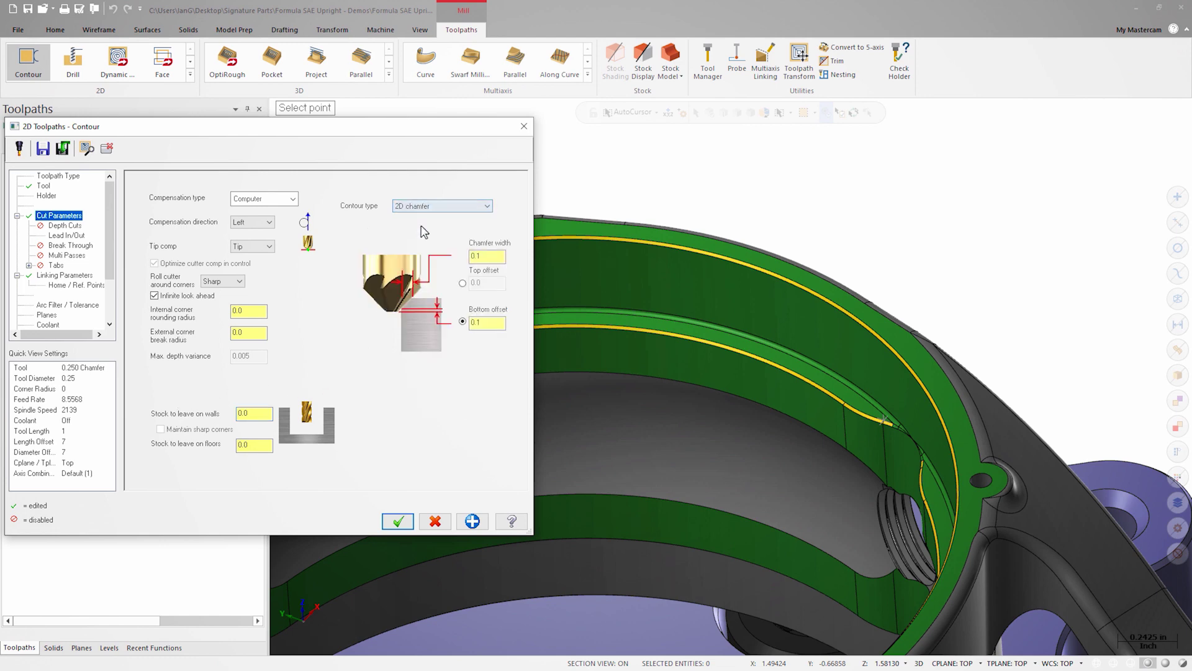
Set the chamfer width as the distance between two picked points, then accept.
right_click(486, 255)
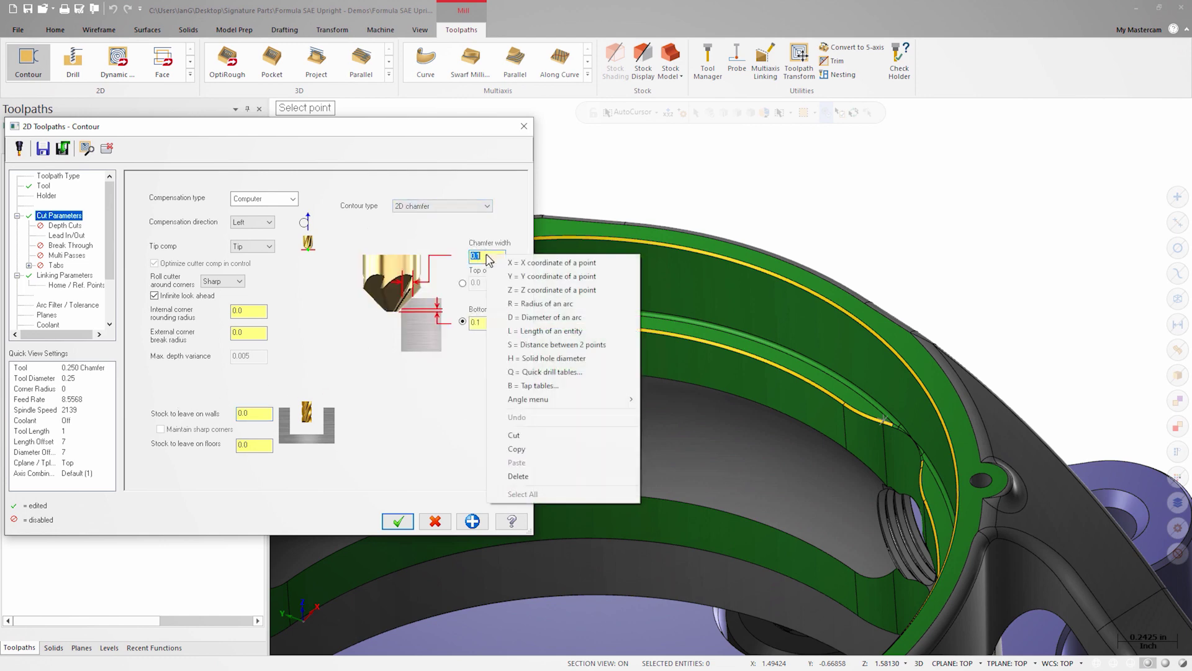
left_click(519, 346)
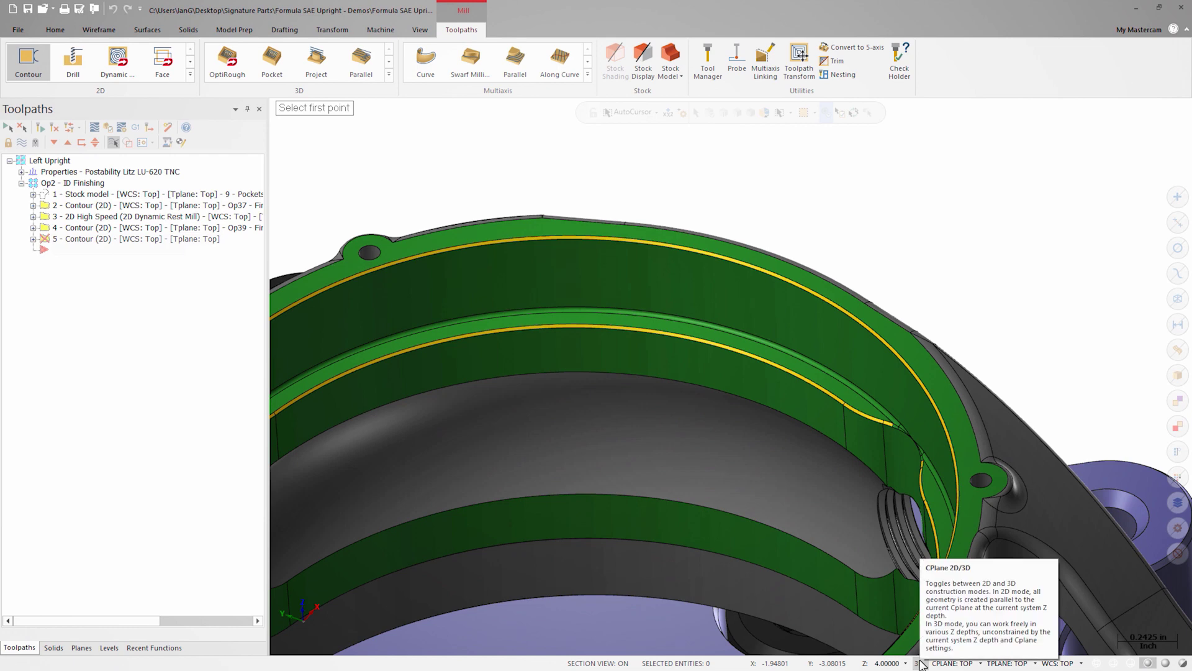
left_click(767, 363)
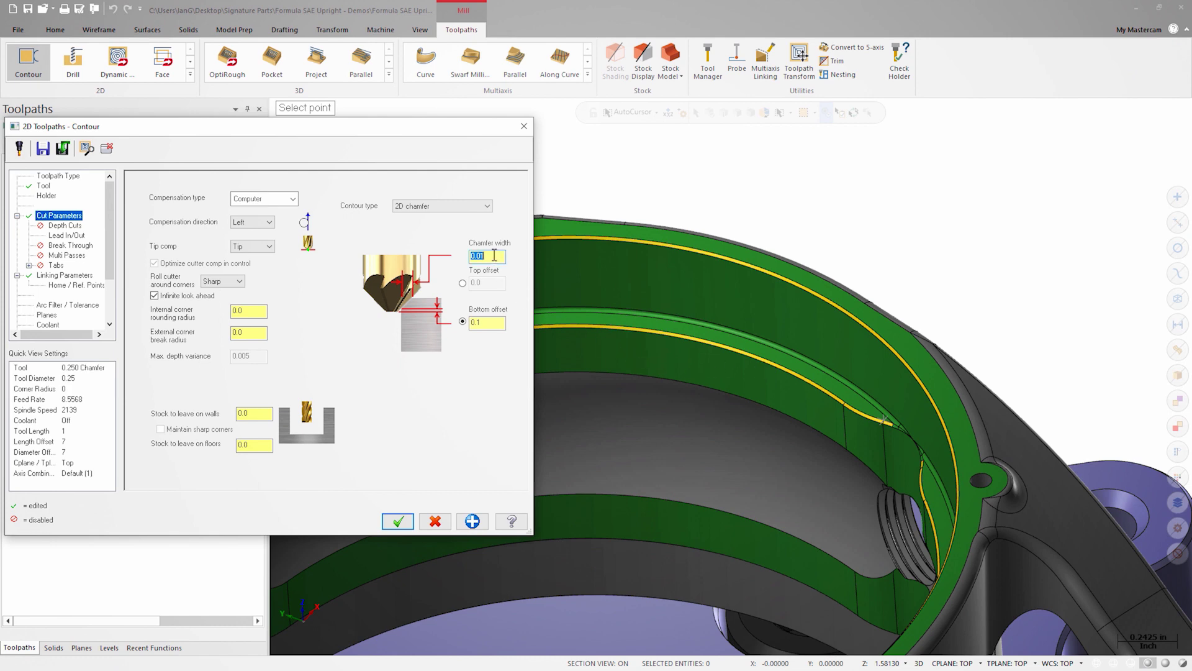
left_click(401, 520)
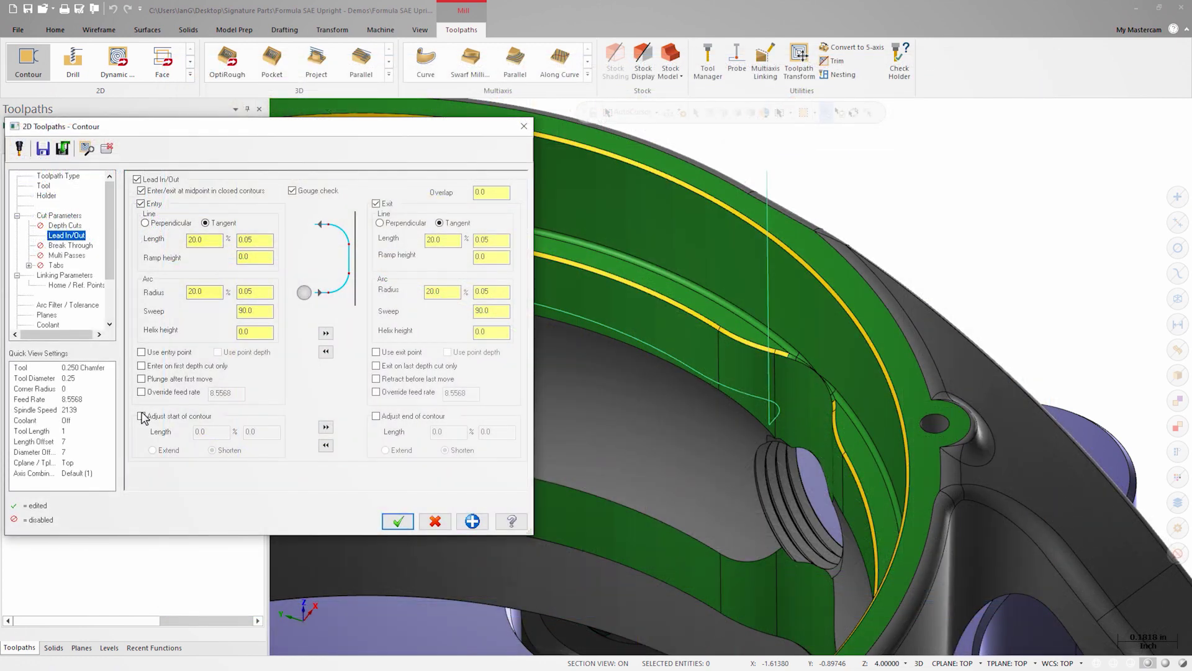
Enable Adjust start of contour in operation 5's Lead In/Out settings.
left_click(143, 416)
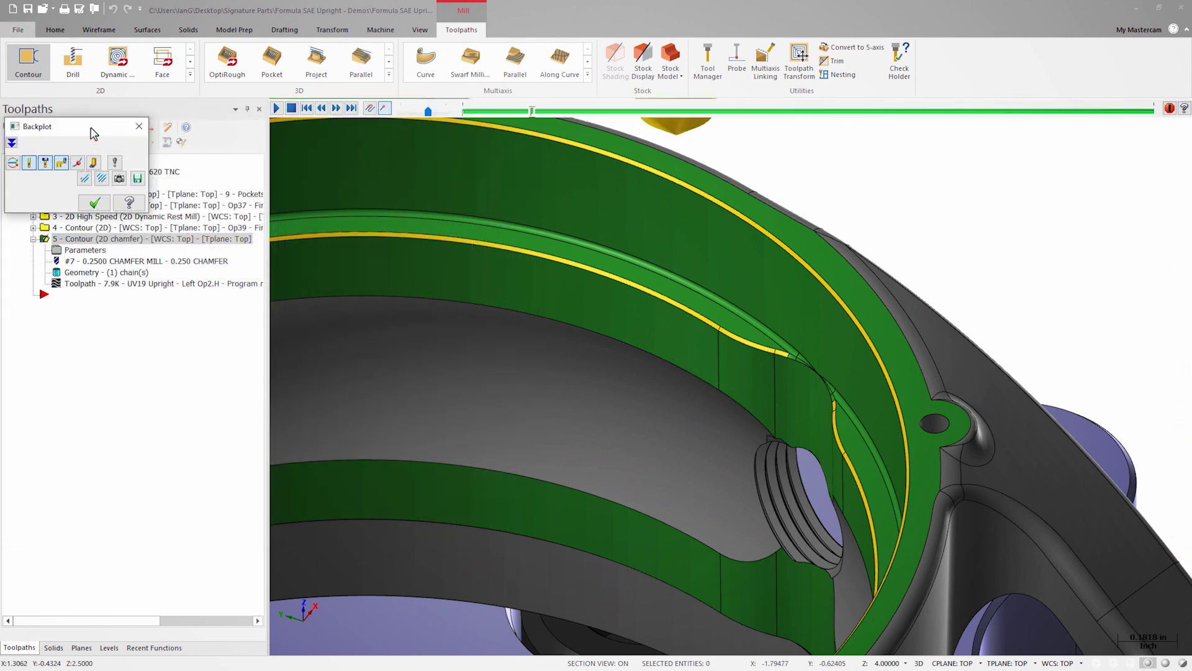
Orbit and zoom in on the tool at the chamfer to review the backplot.
middle_click_drag(301, 183, 497, 290)
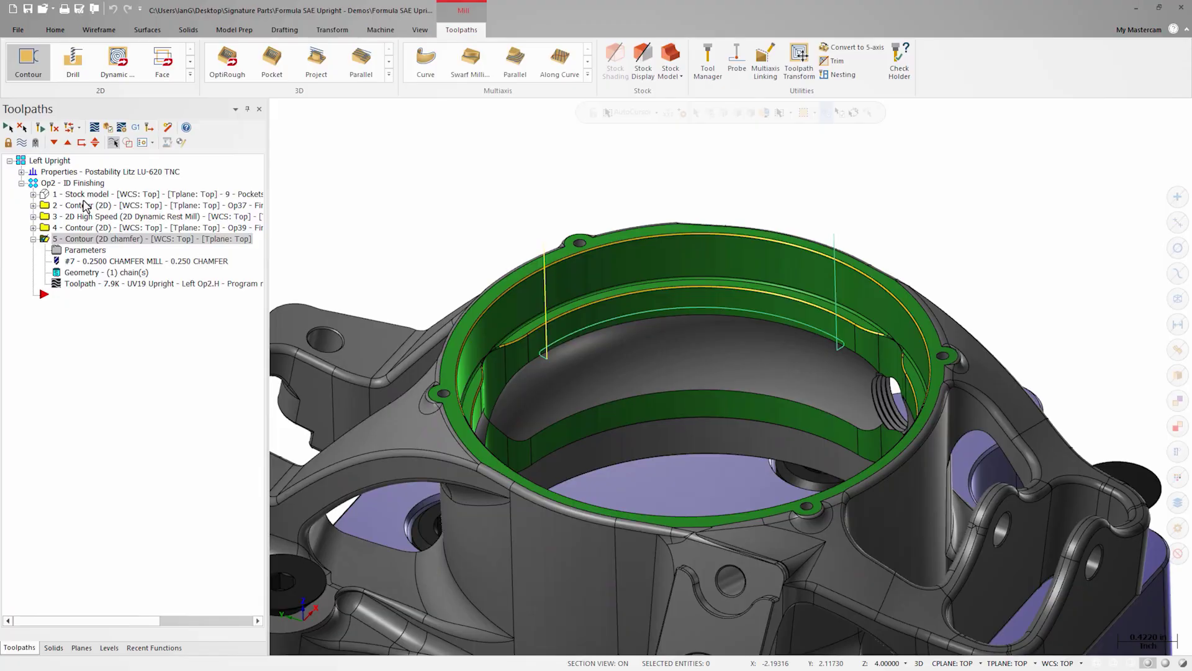
left_click(190, 78)
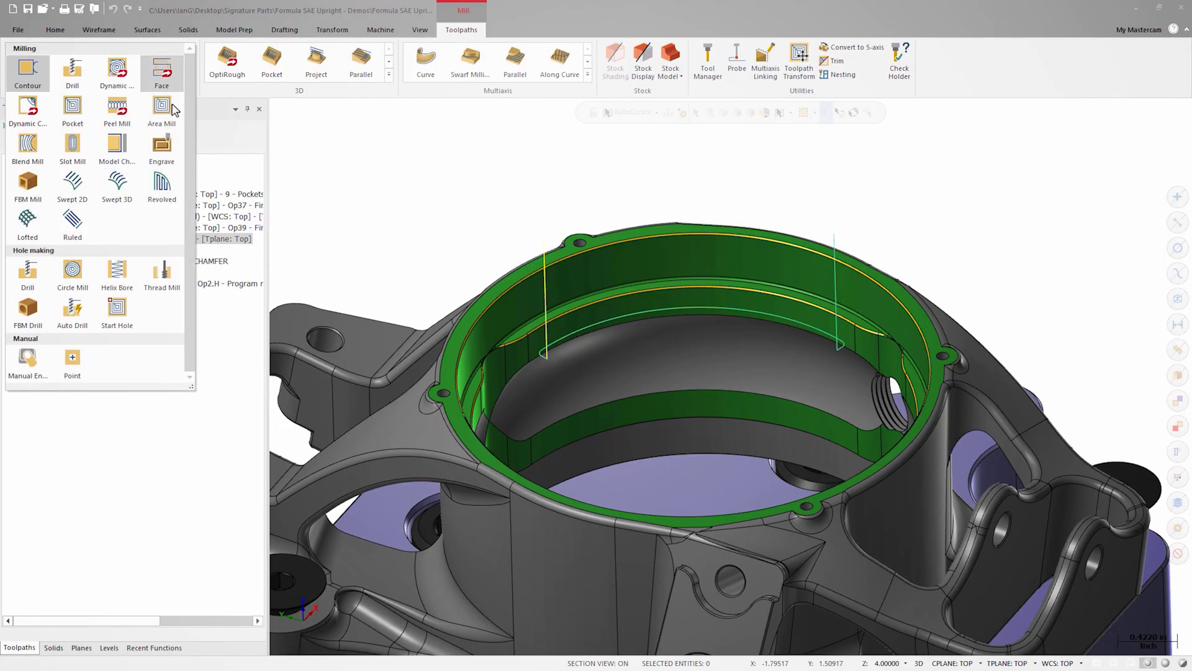
Start a Model Chamfer toolpath and chain the bore's upper chamfer edge using Branches forward.
left_click(121, 156)
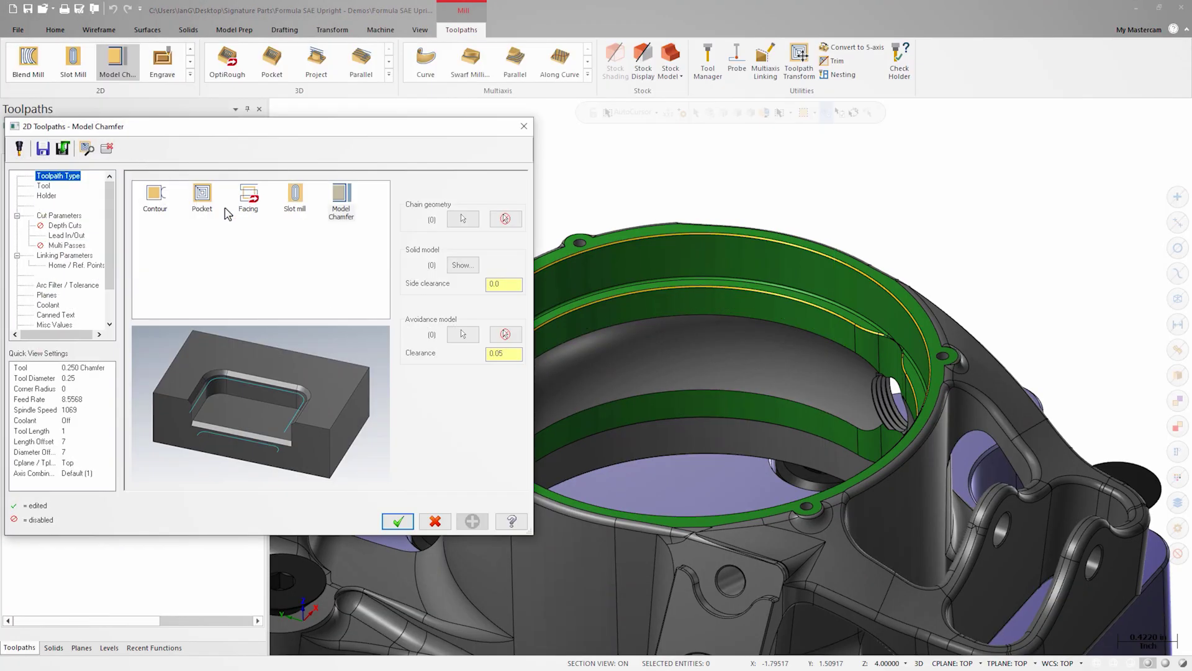
left_click(463, 218)
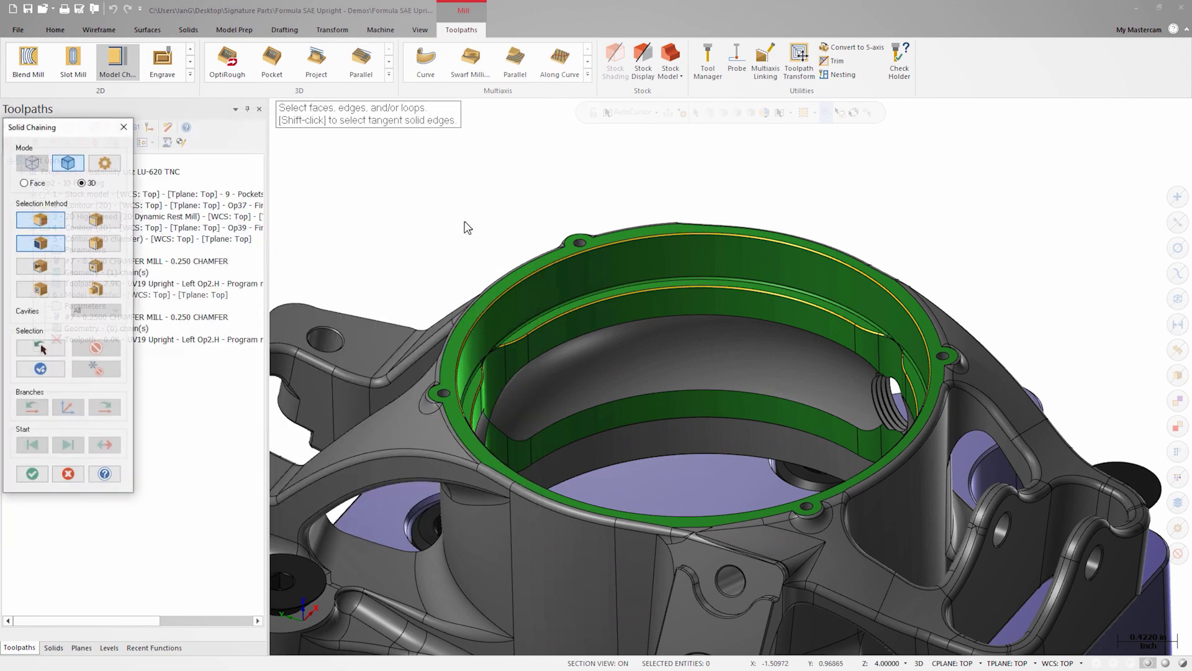
scroll(586, 281, "up", 6)
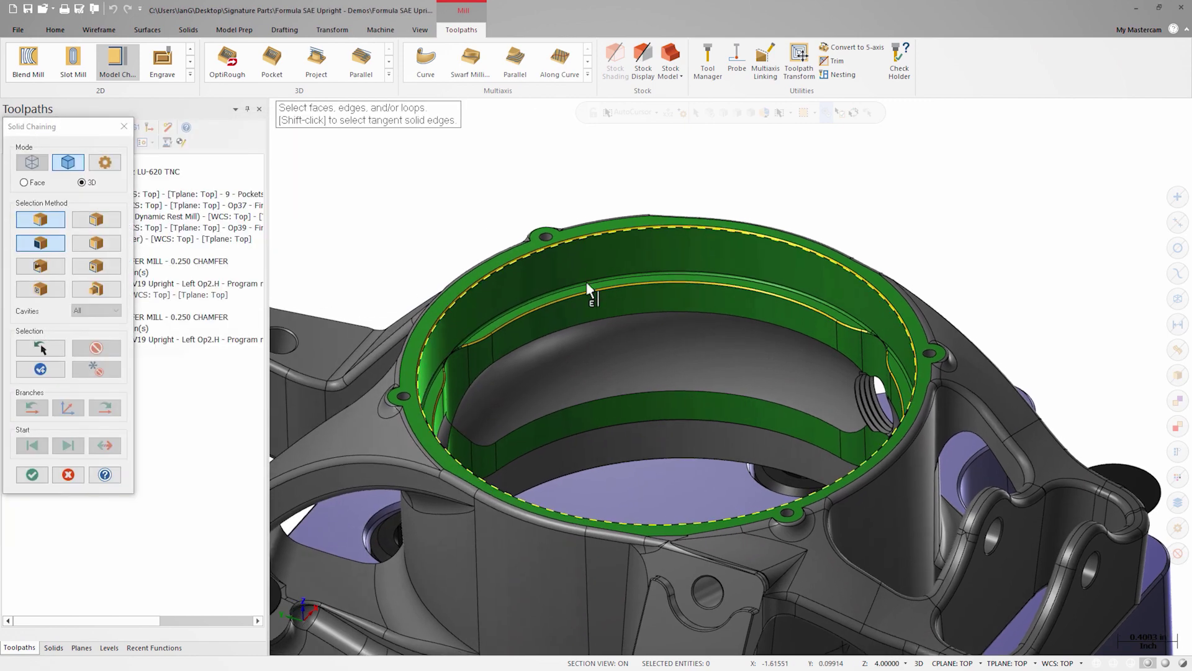
scroll(787, 330, "up", 10)
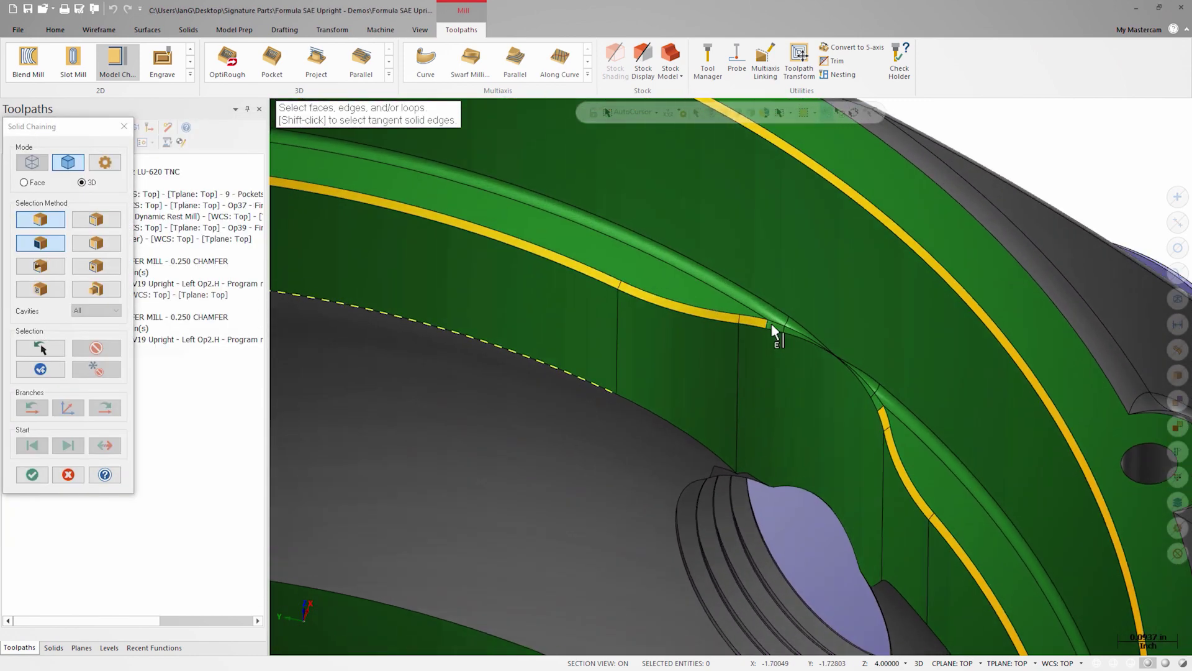
left_click(755, 333)
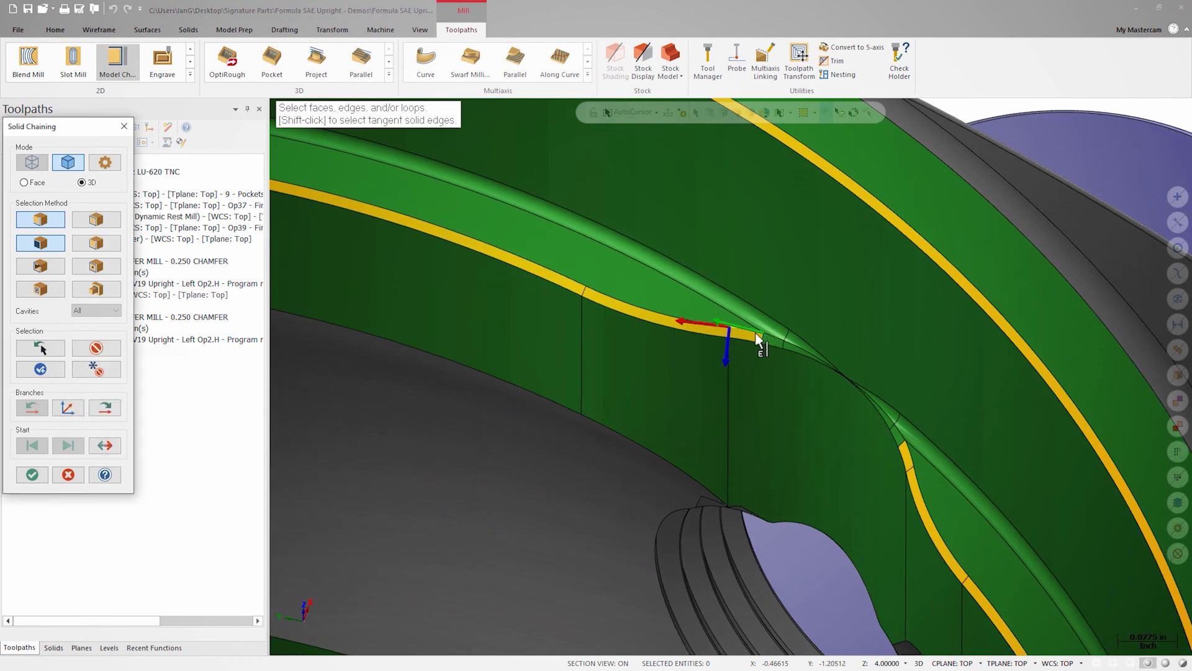
middle_click_drag(755, 331, 642, 344)
scroll(609, 352, "down", 11)
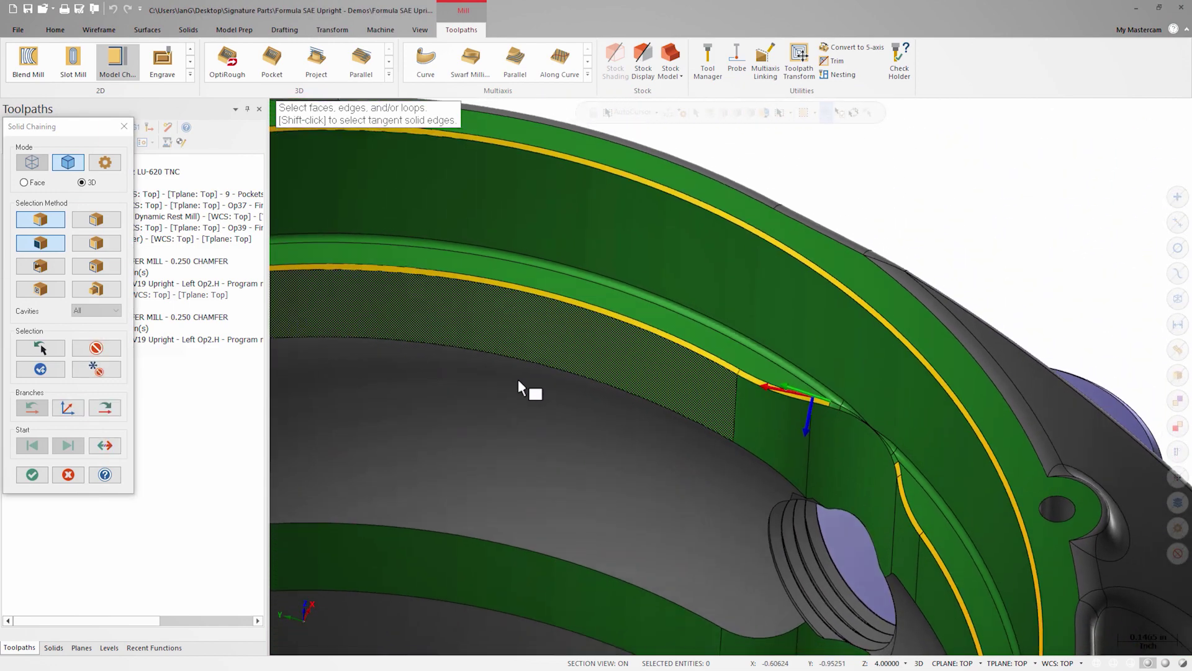
scroll(357, 400, "down", 2)
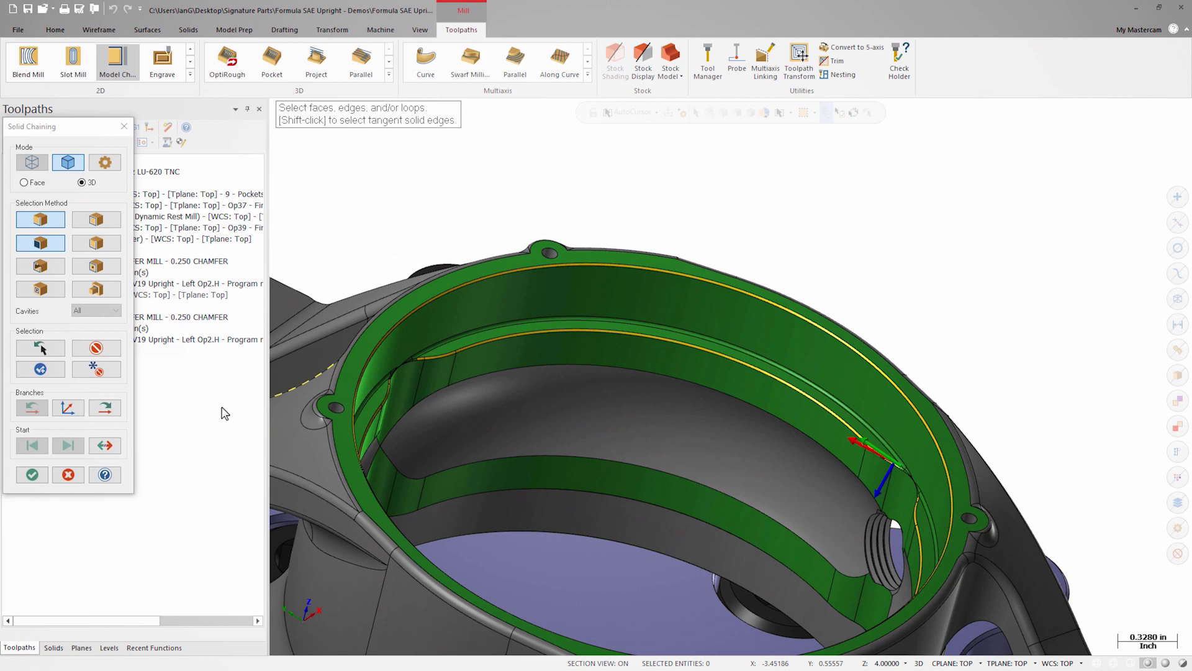
left_click(105, 407)
left_click(106, 414)
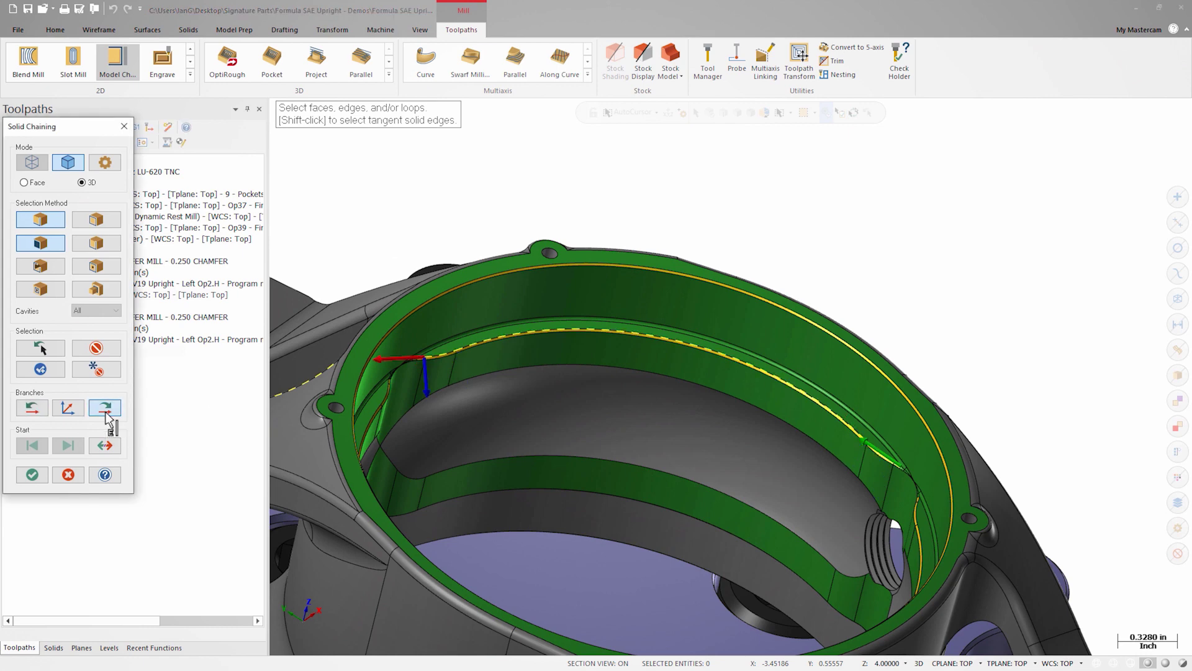
left_click(32, 475)
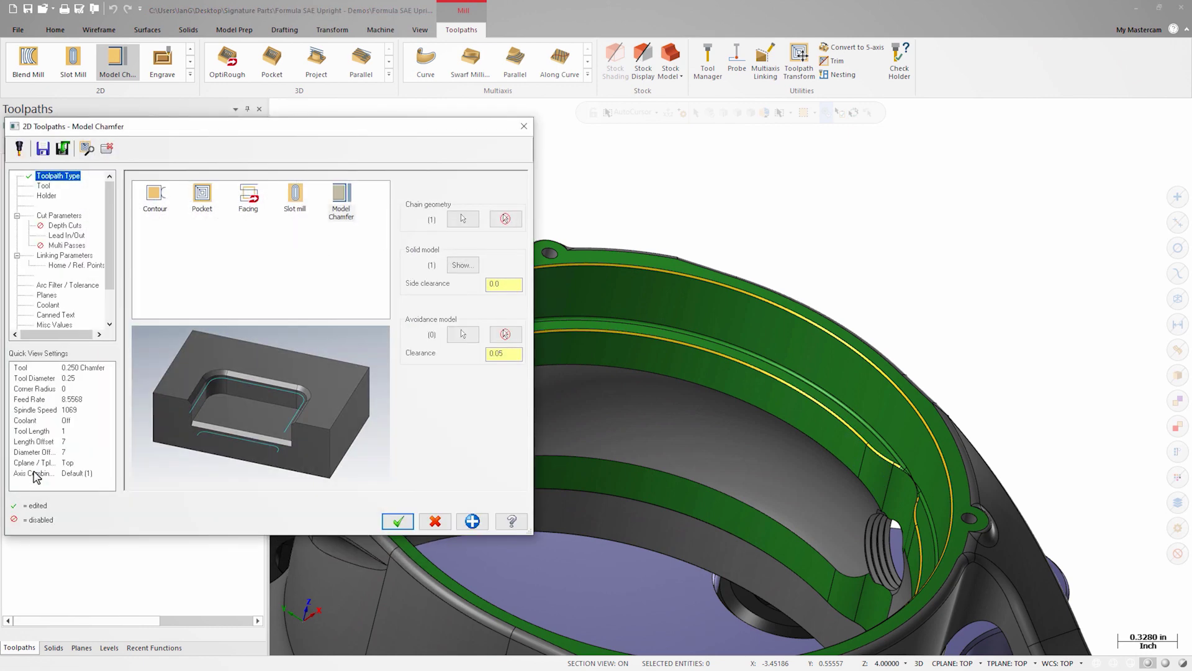
Confirm the Model Chamfer uses the single solid model, then set side clearance to 0.01.
left_click(461, 265)
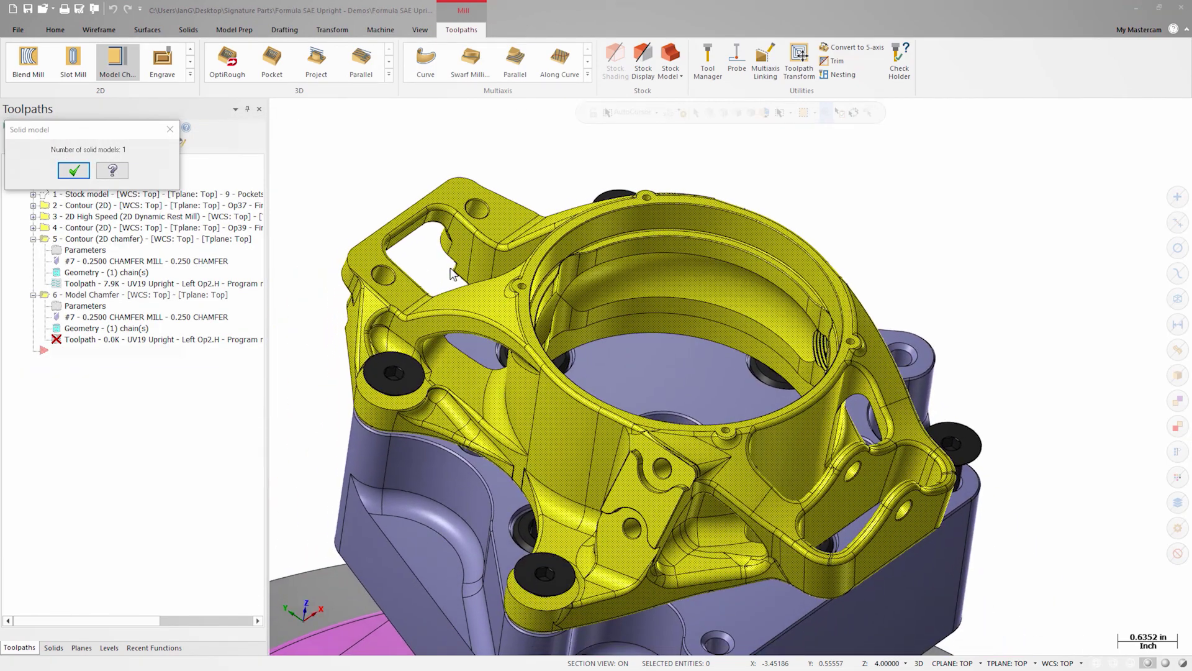
left_click(82, 174)
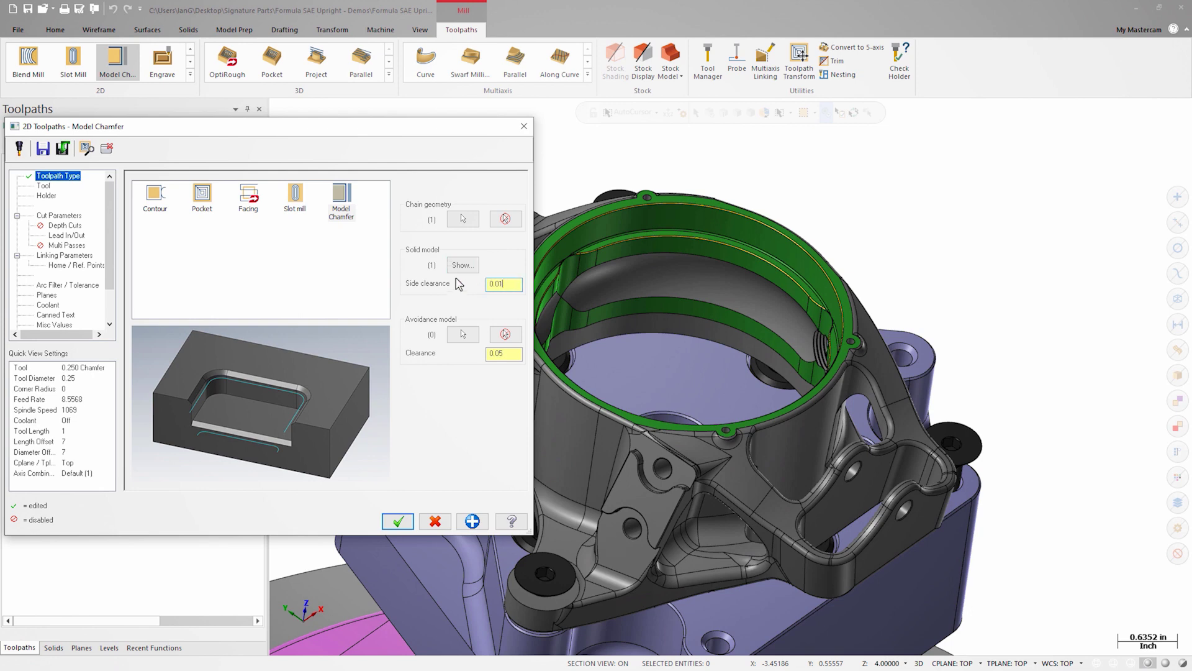
Assign tool 7, the 0.250 Chamfer, set a 0.03 top offset, and review Linking Parameters.
left_click(43, 185)
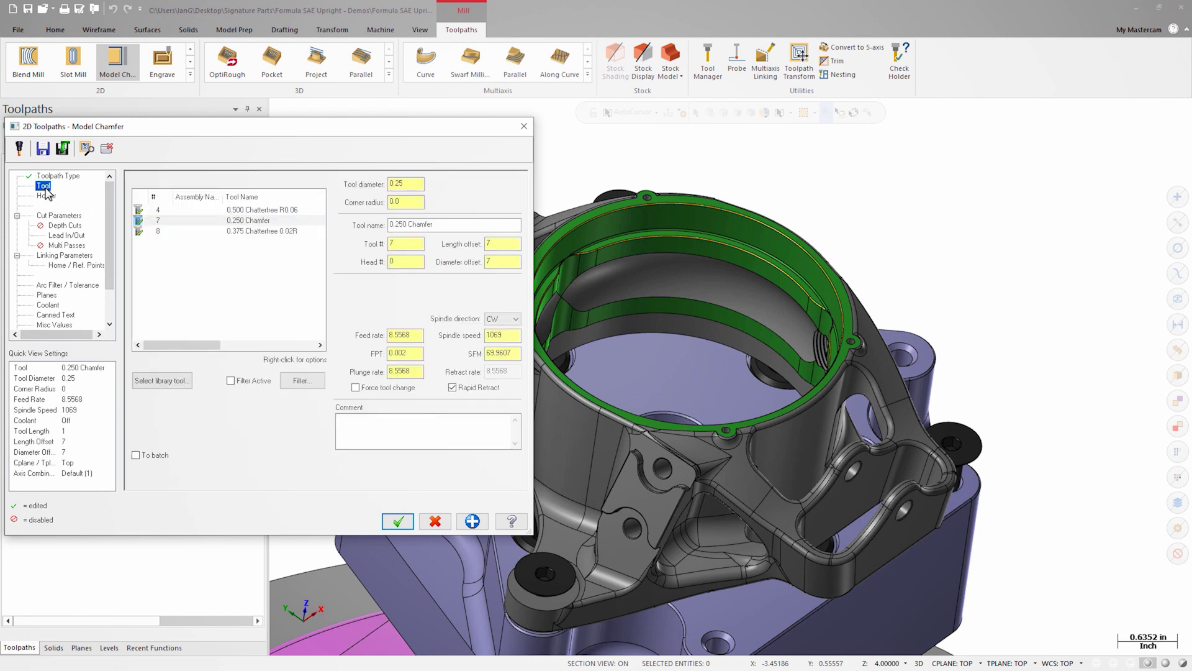
left_click(177, 221)
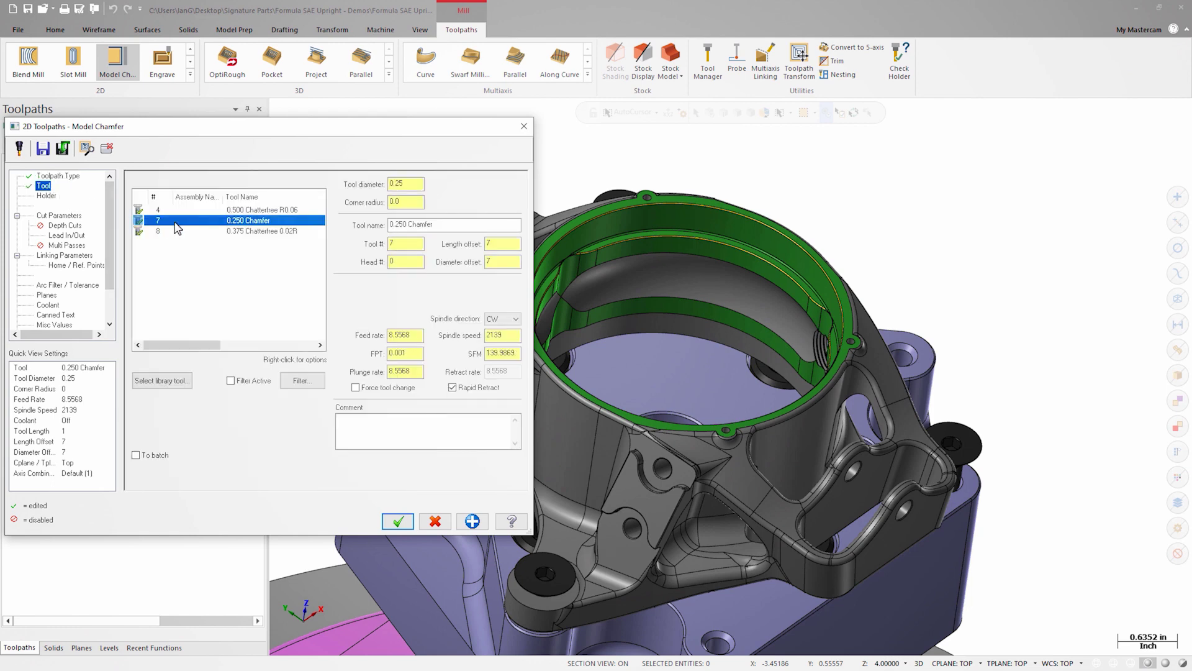
left_click(78, 216)
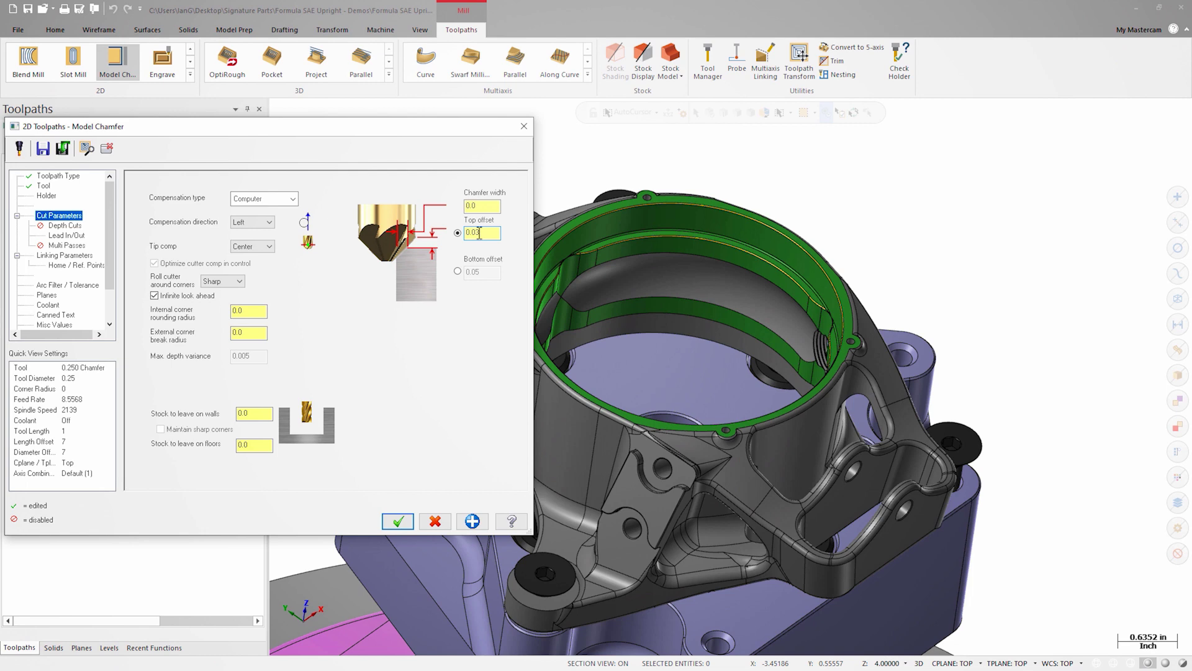
left_click(81, 257)
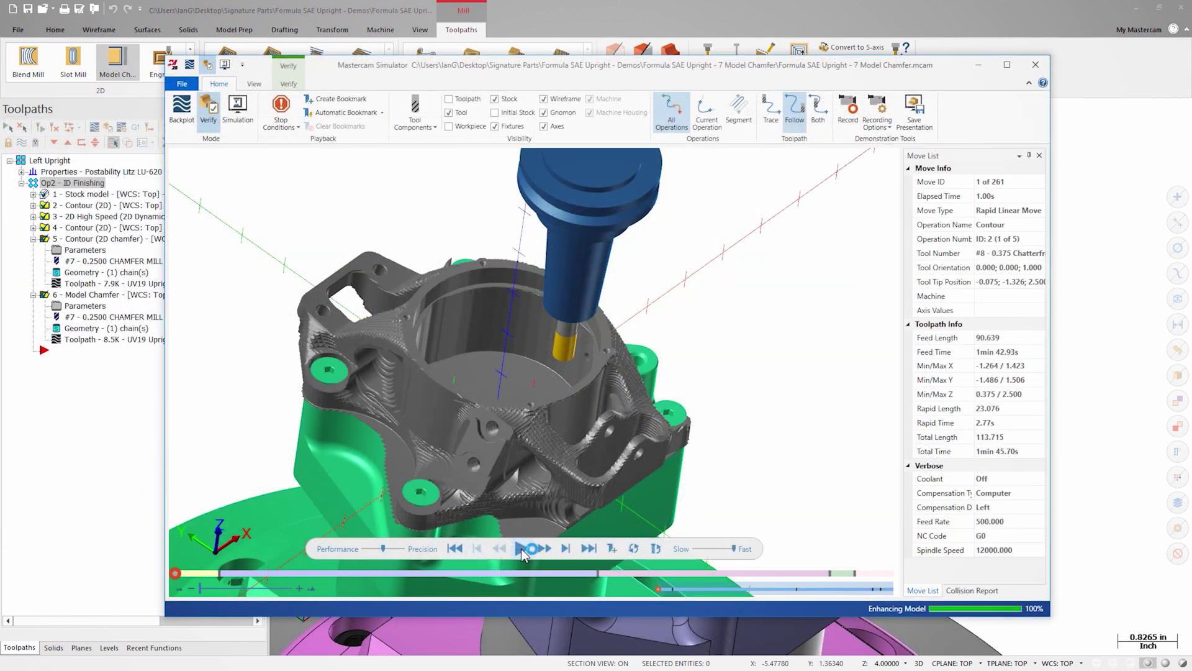
Play the simulation to verify the machining operations on the upright.
left_click(521, 548)
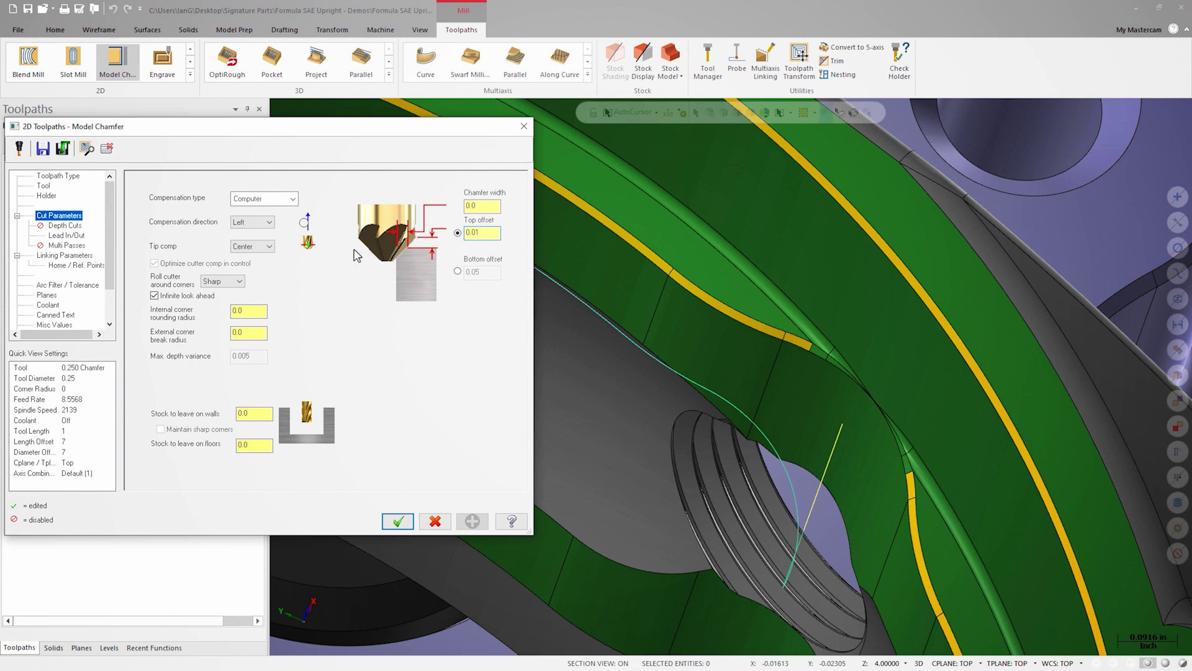
Give the Model Chamfer arc leads of radius 0.0125 with a 0.01 top offset, and save it.
left_click(68, 236)
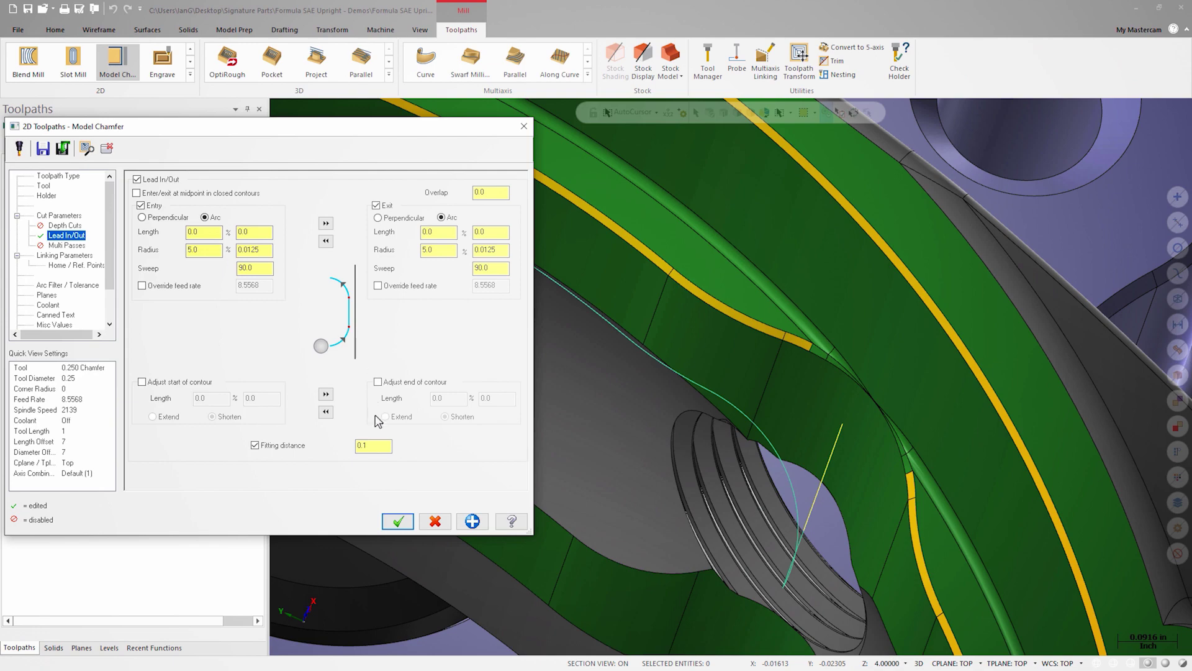
left_click(395, 521)
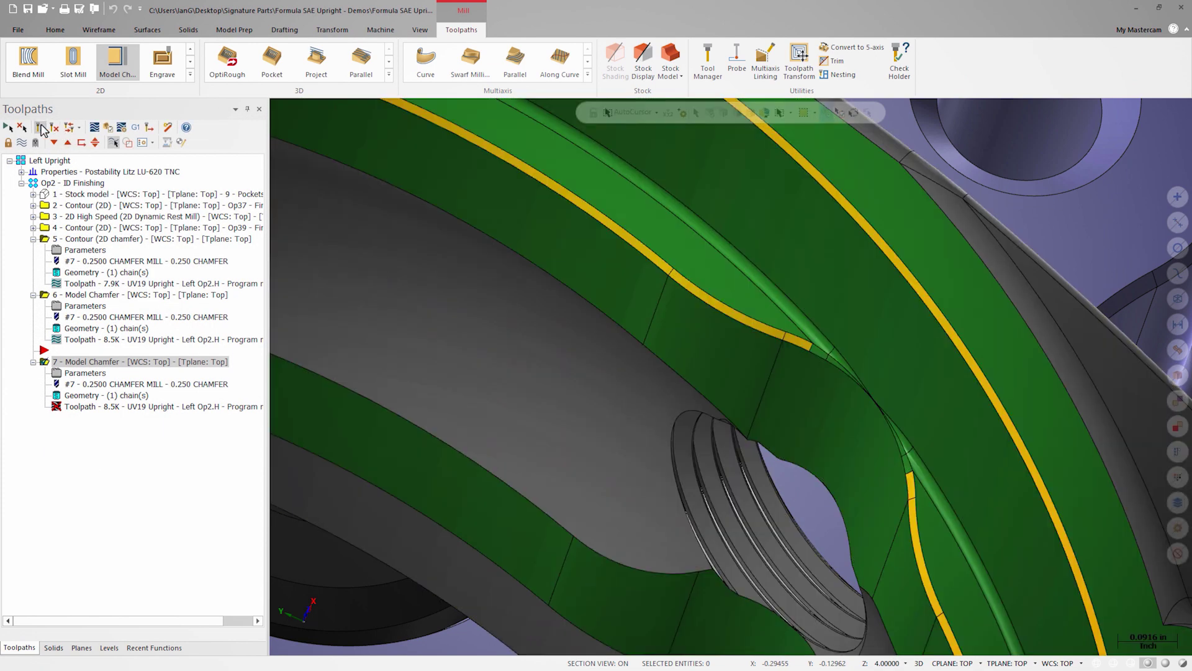
Regenerate the out-of-date Model Chamfer toolpath of operation 7.
left_click(41, 128)
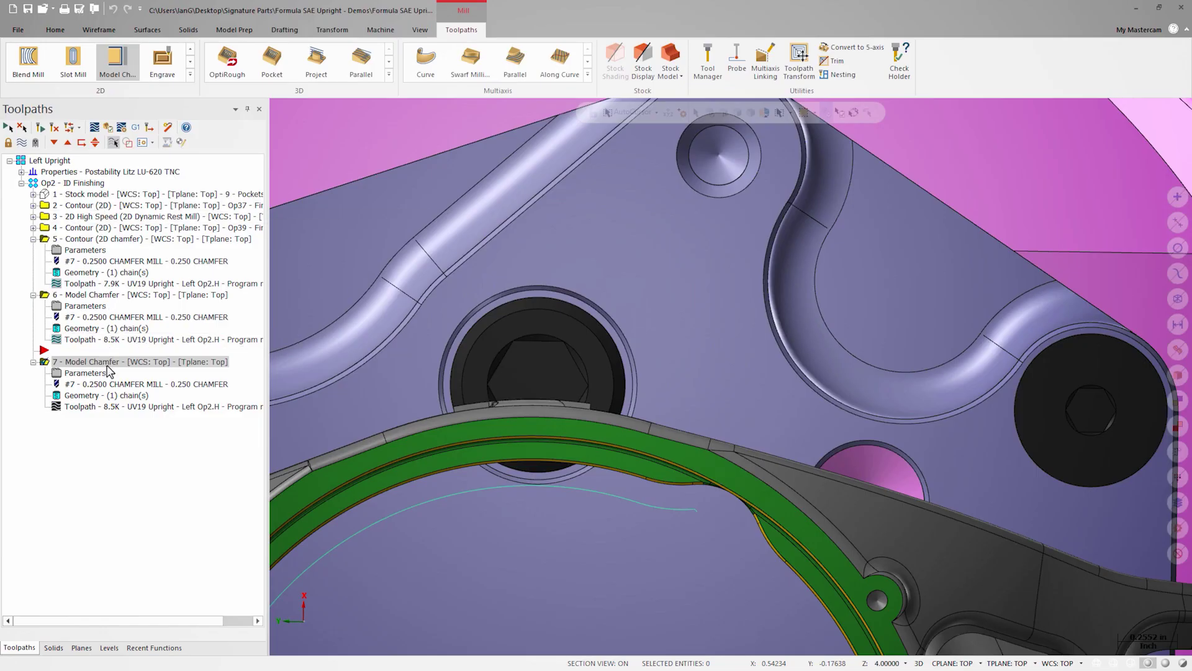
Rechain operation 7's Solid Chain 1 to include the chamfer edges around the bore's upper rim.
left_click(115, 396)
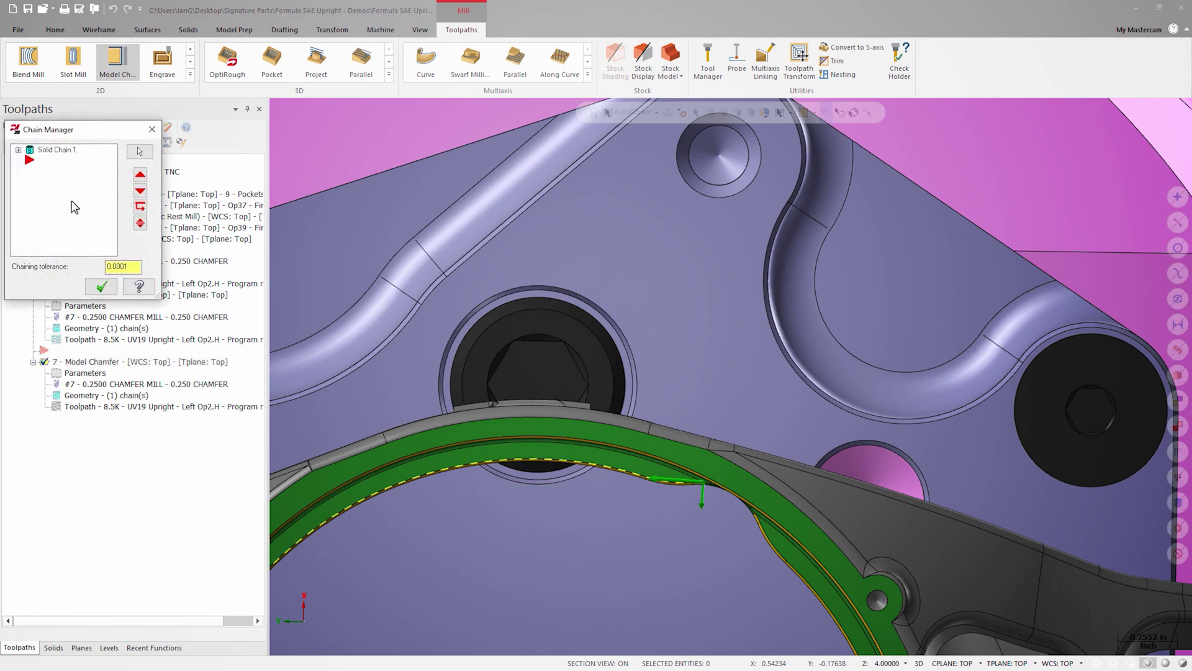
right_click(61, 155)
left_click(81, 190)
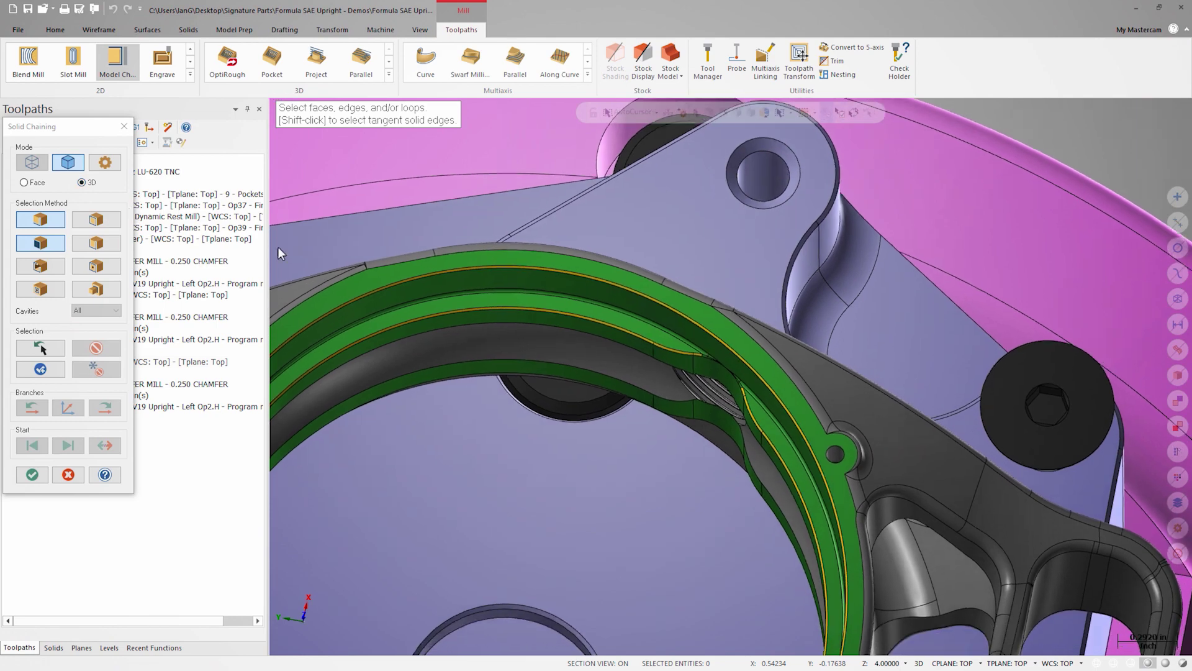
scroll(719, 293, "up", 6)
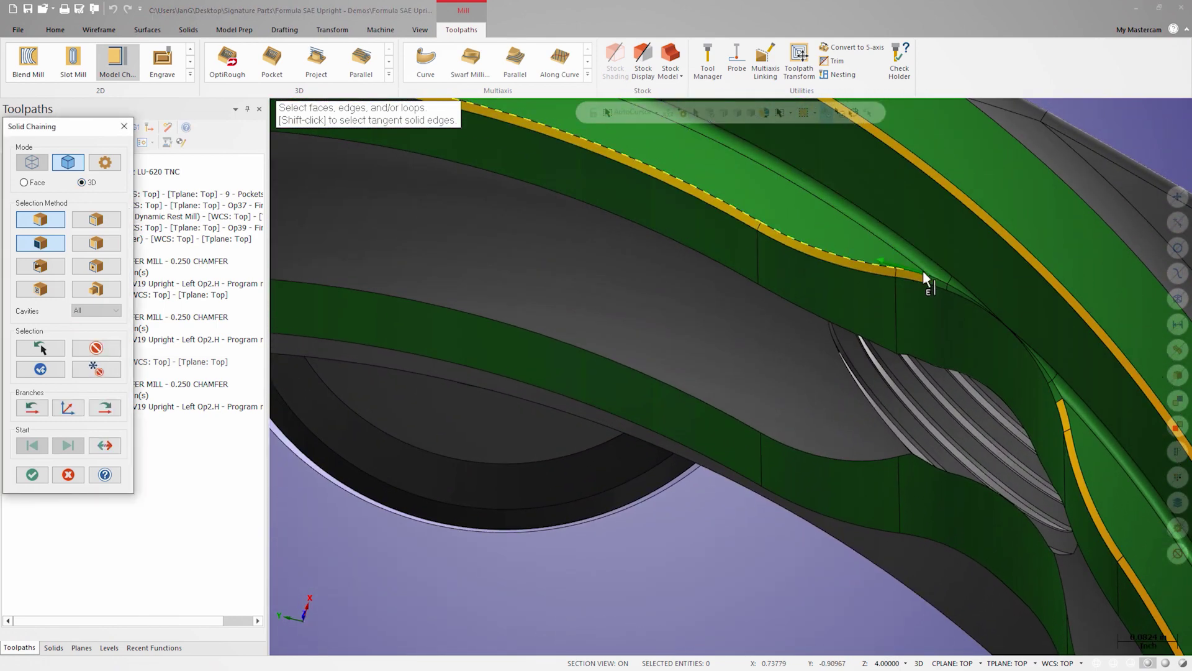
middle_click_drag(923, 274, 645, 292)
scroll(646, 292, "up", 4)
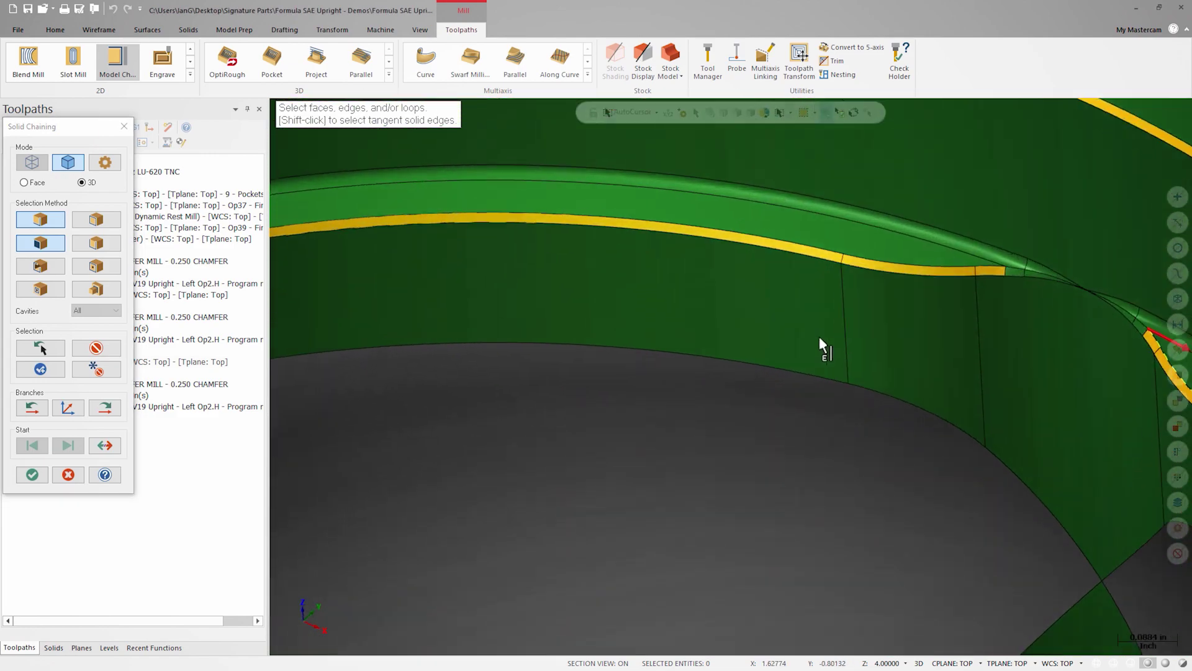
middle_click_drag(819, 346, 953, 315)
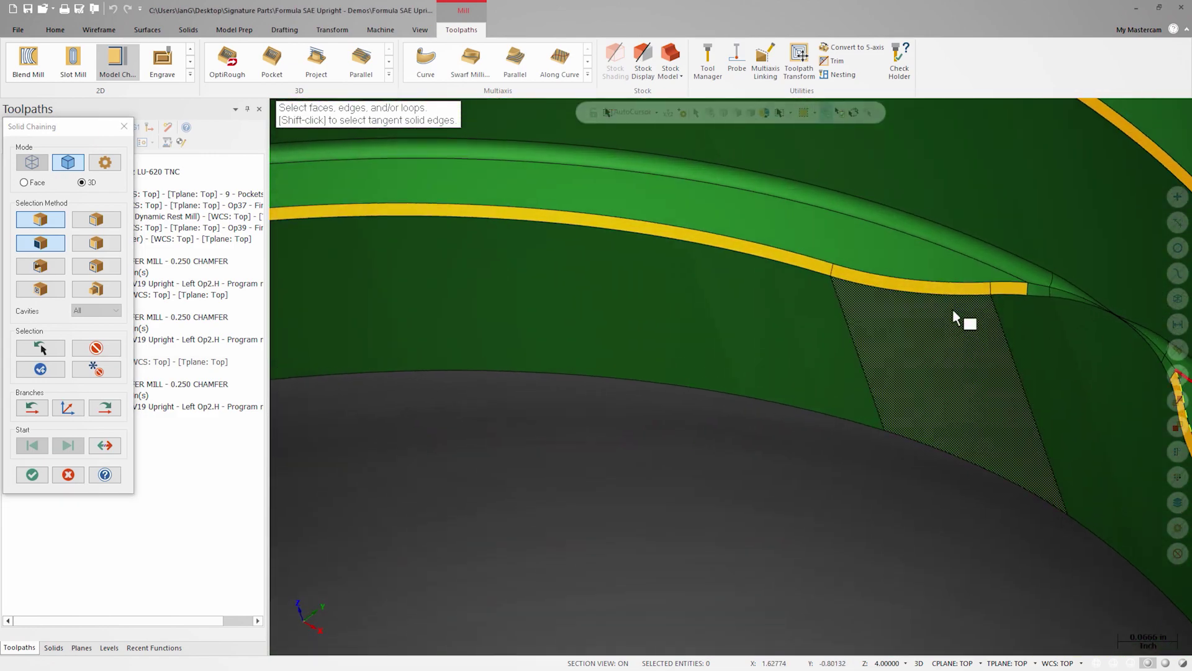
left_click(1021, 289)
middle_click_drag(1021, 288, 990, 284)
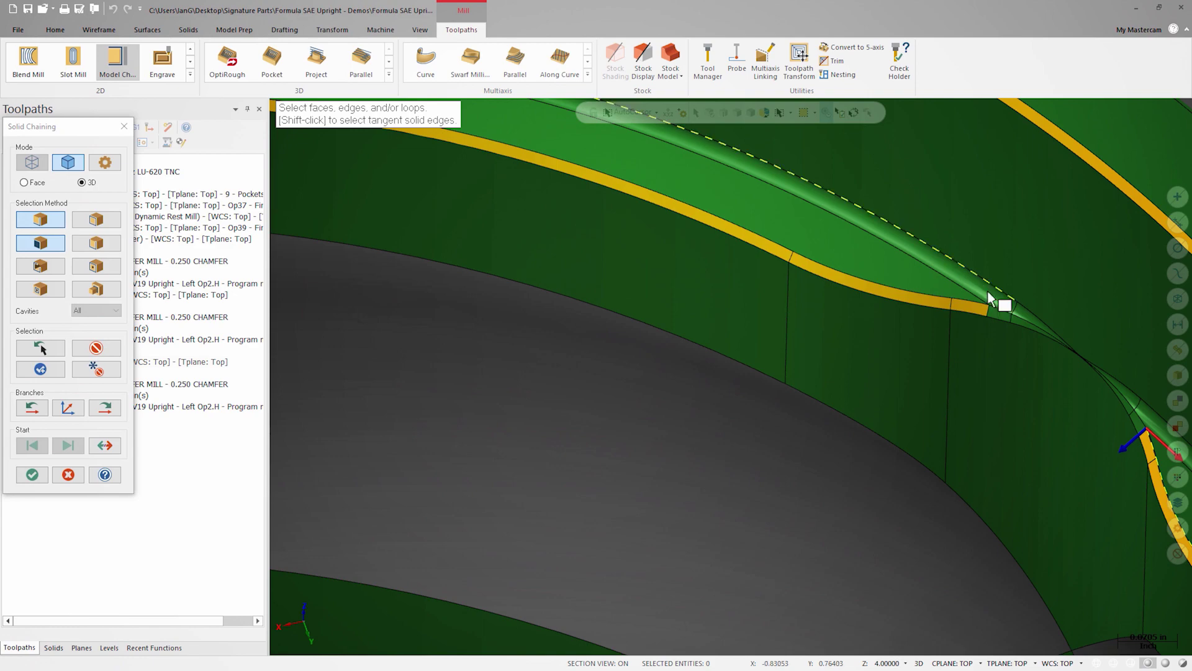
scroll(986, 310, "down", 6)
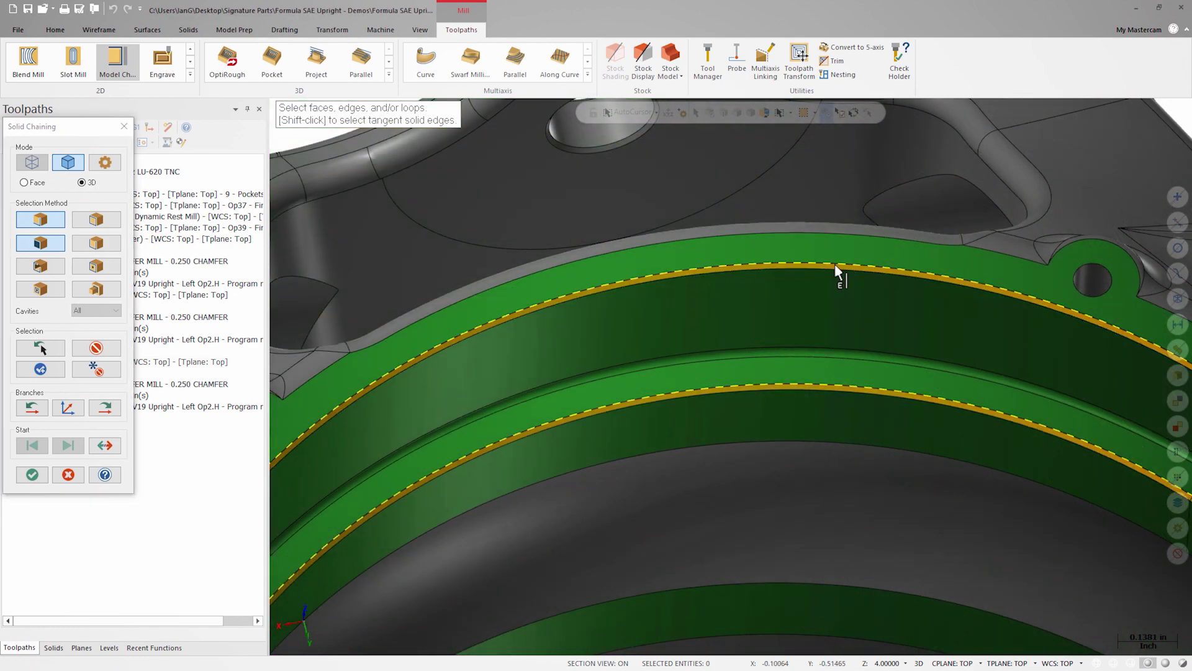
scroll(810, 301, "down", 4)
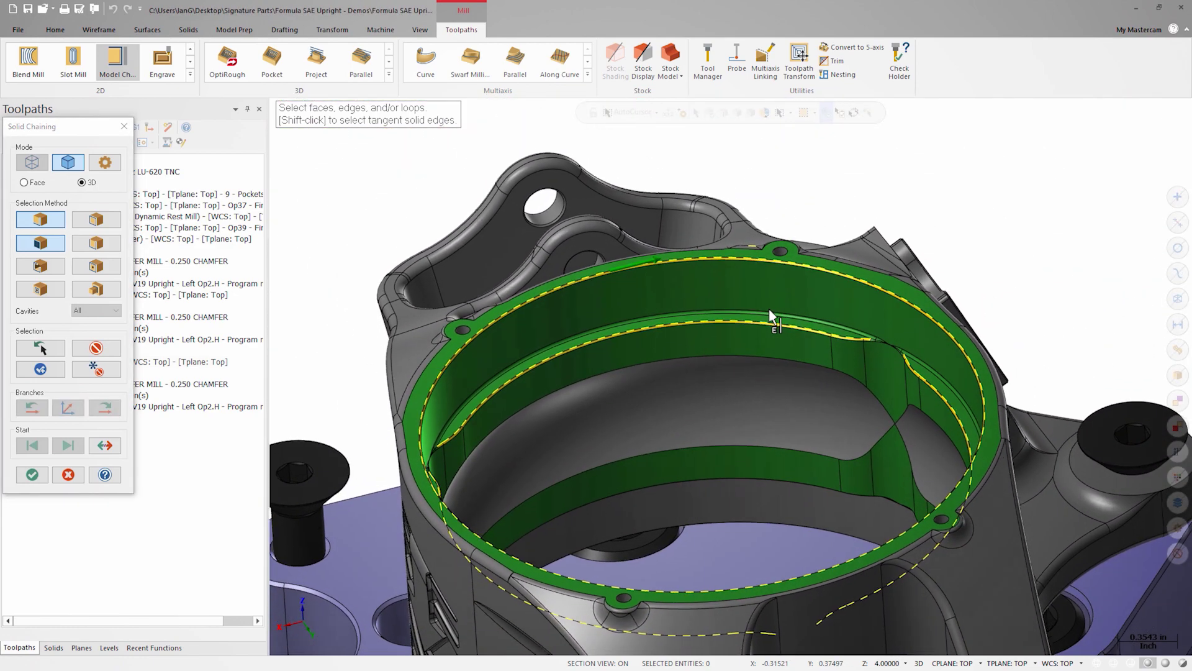
Accept the new chains to regenerate operation 7, then play its backplot at higher speed.
left_click(32, 474)
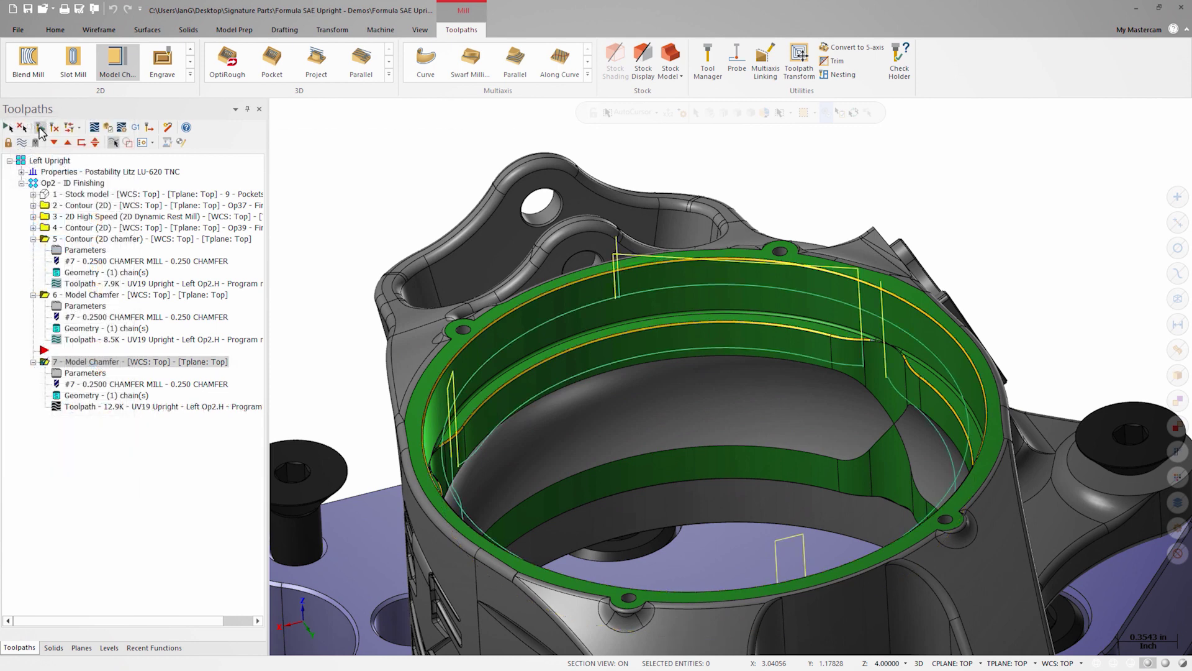
left_click(94, 127)
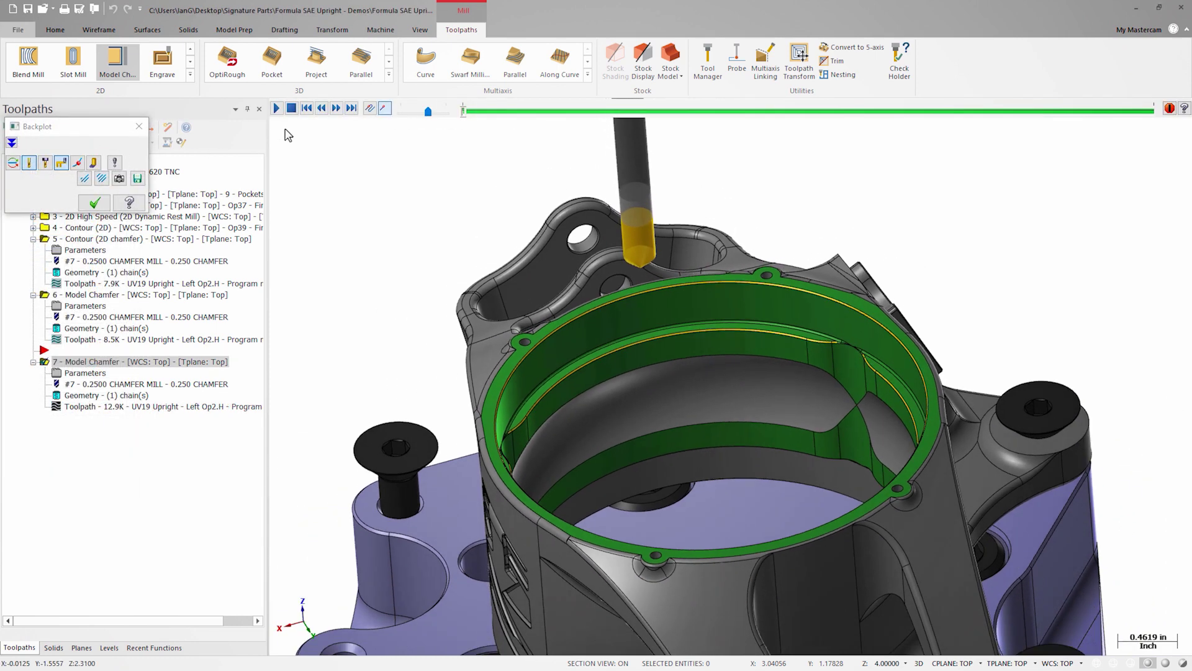
left_click(277, 109)
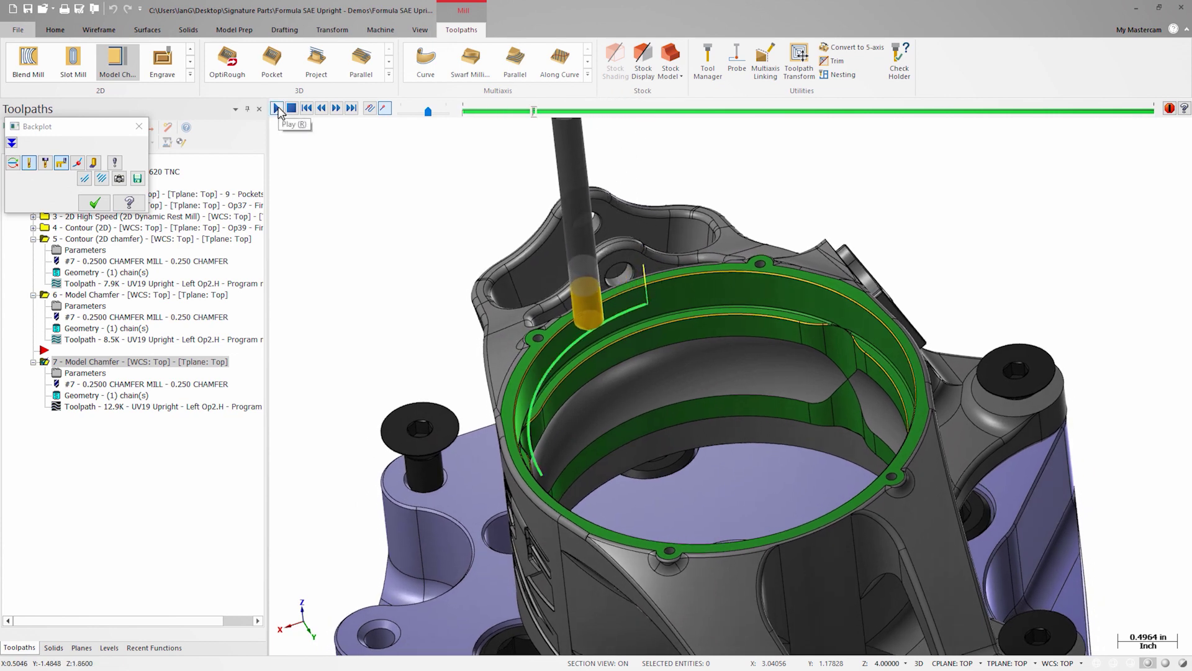
left_click_drag(434, 113, 442, 112)
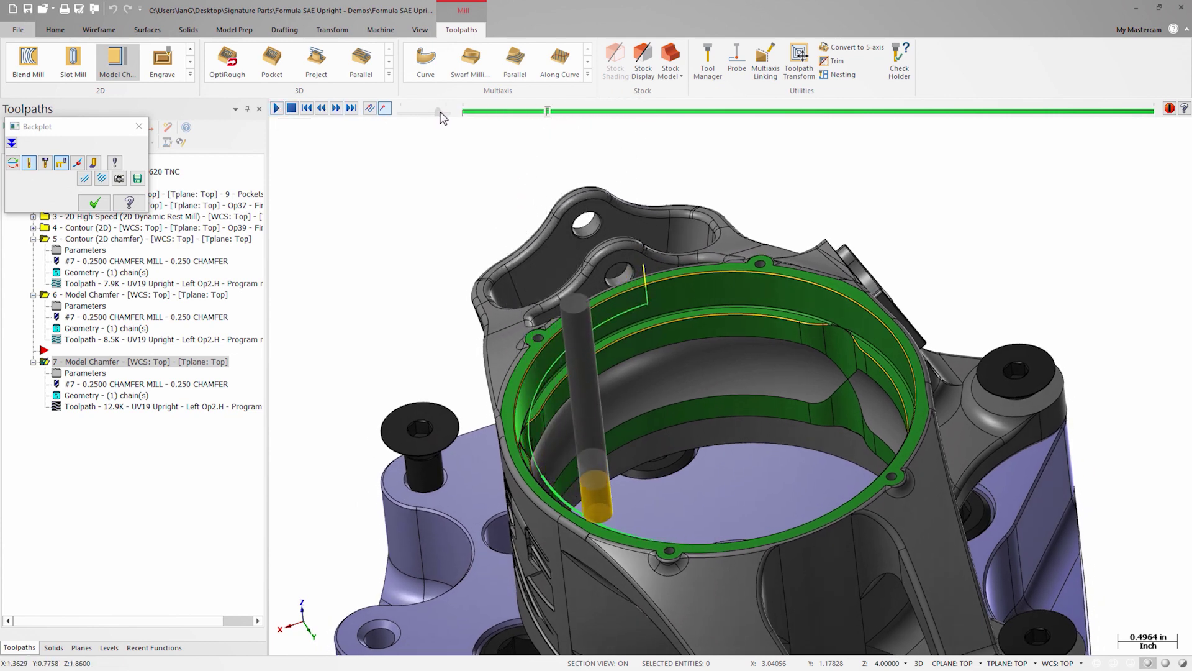